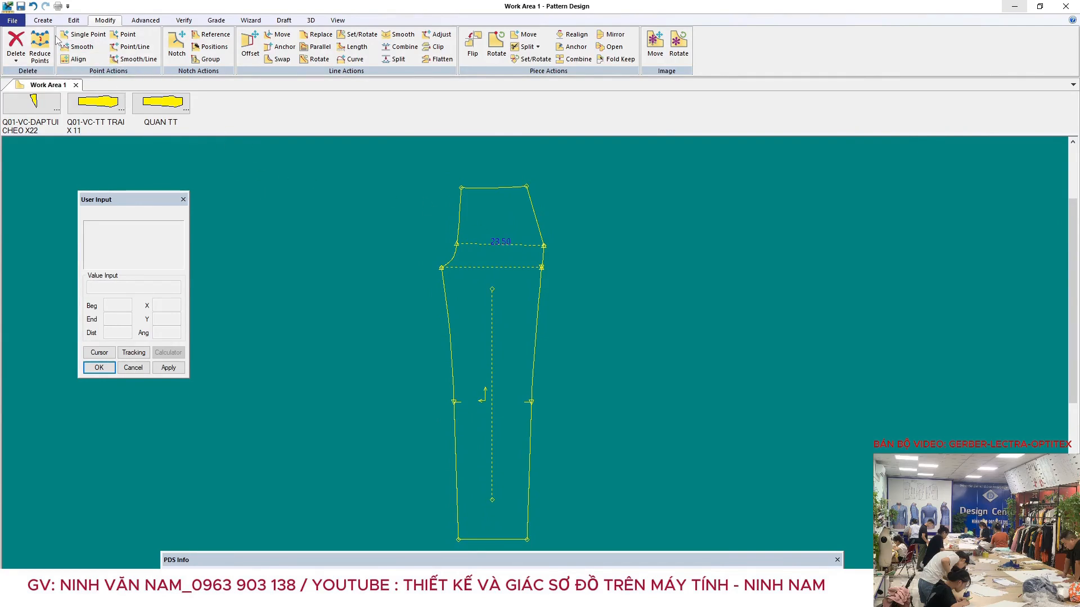
scroll(487, 242, "up", 5)
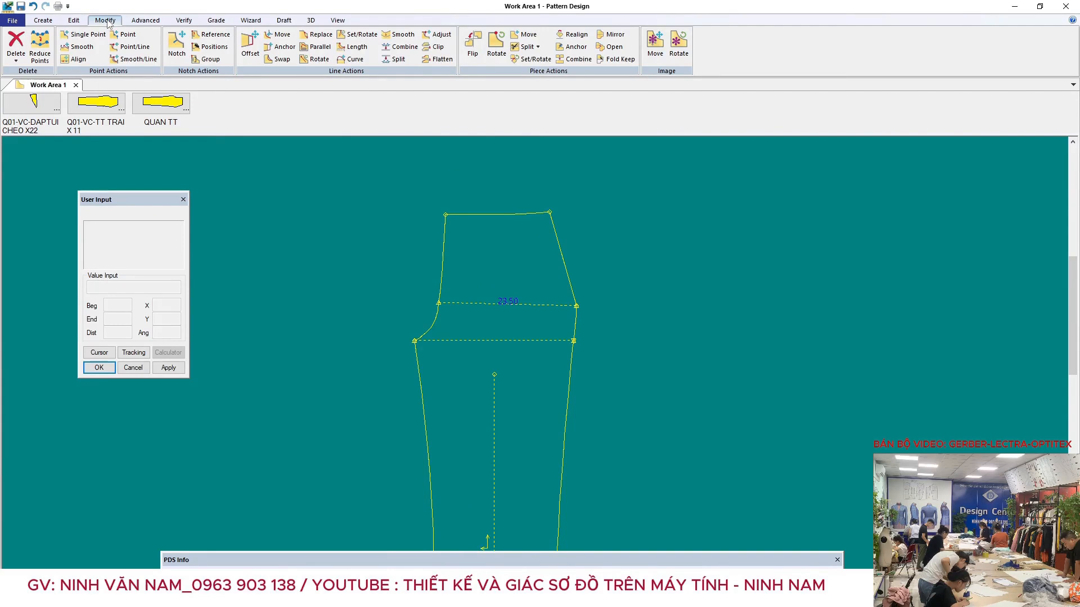
left_click(145, 20)
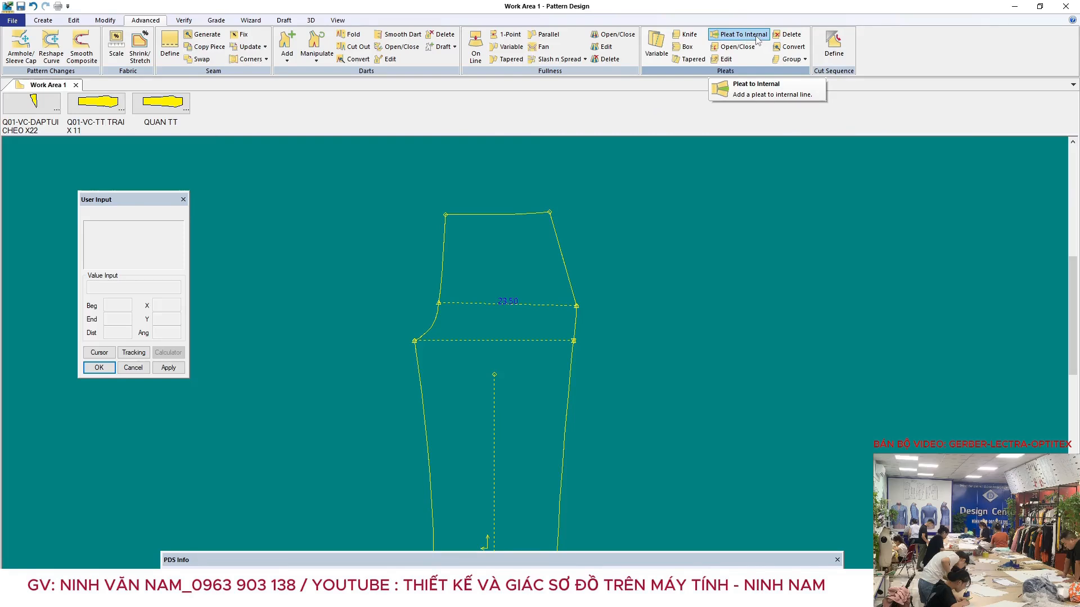
middle_click_drag(545, 254, 545, 232)
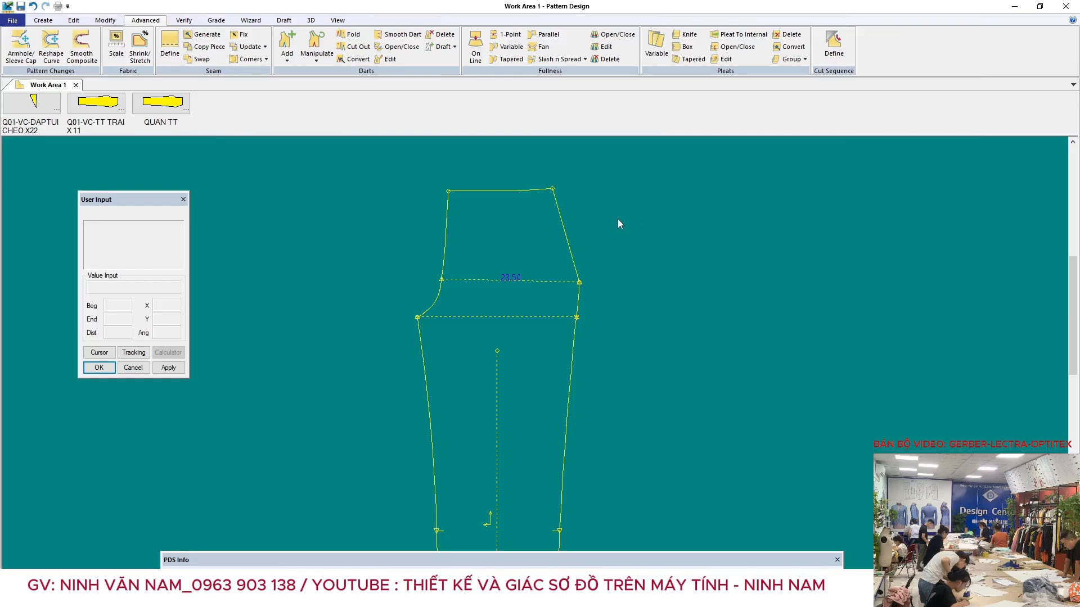
scroll(517, 241, "up", 2)
mouse_move(518, 241)
middle_mouse_down()
mouse_move(490, 255)
mouse_move(514, 257)
middle_mouse_up()
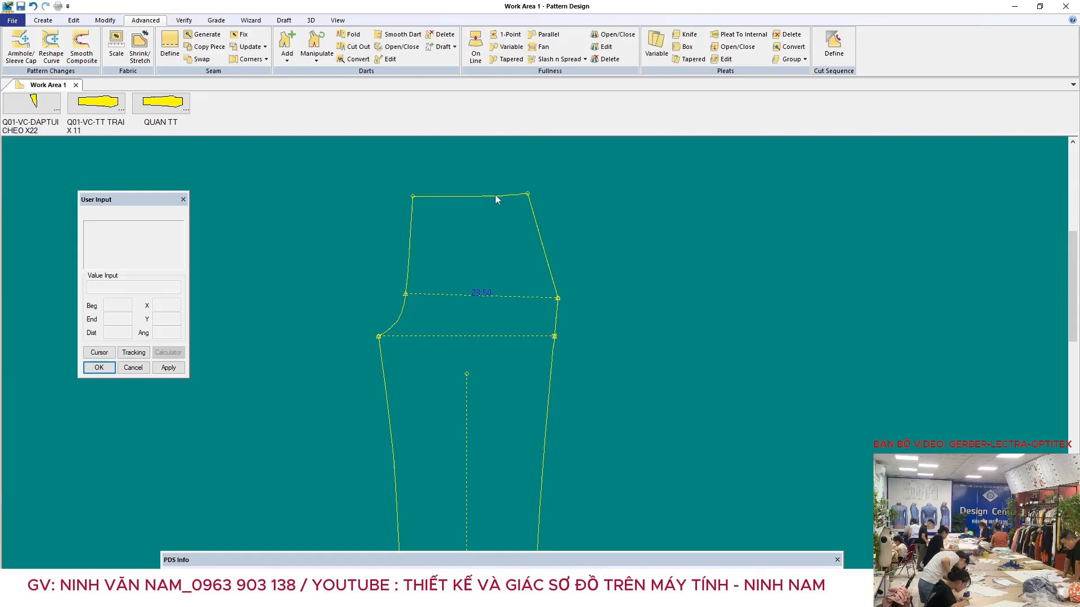
scroll(512, 219, "up", 2)
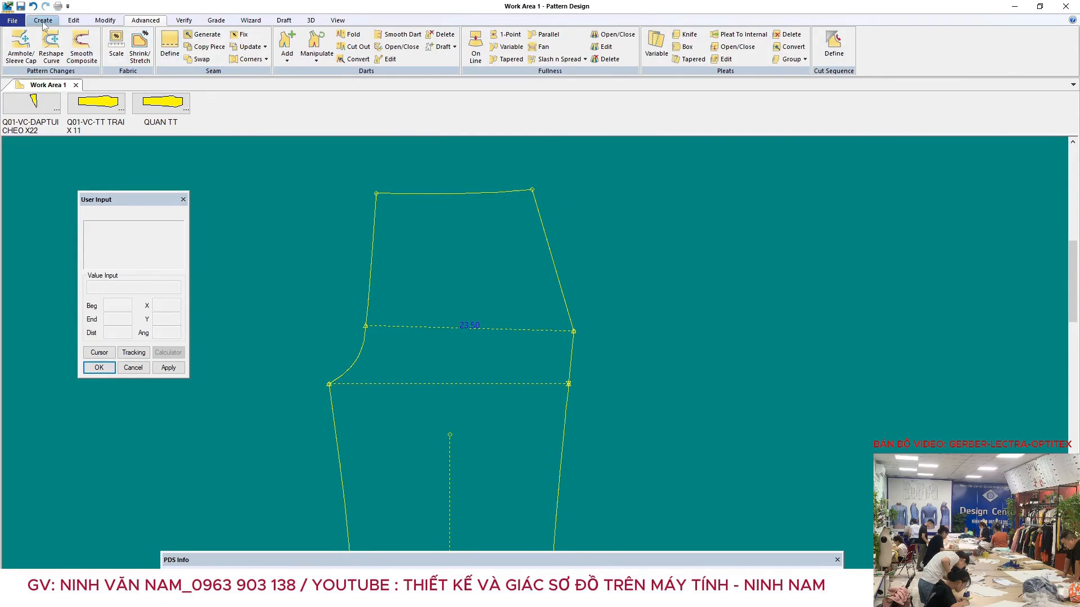
left_click(104, 21)
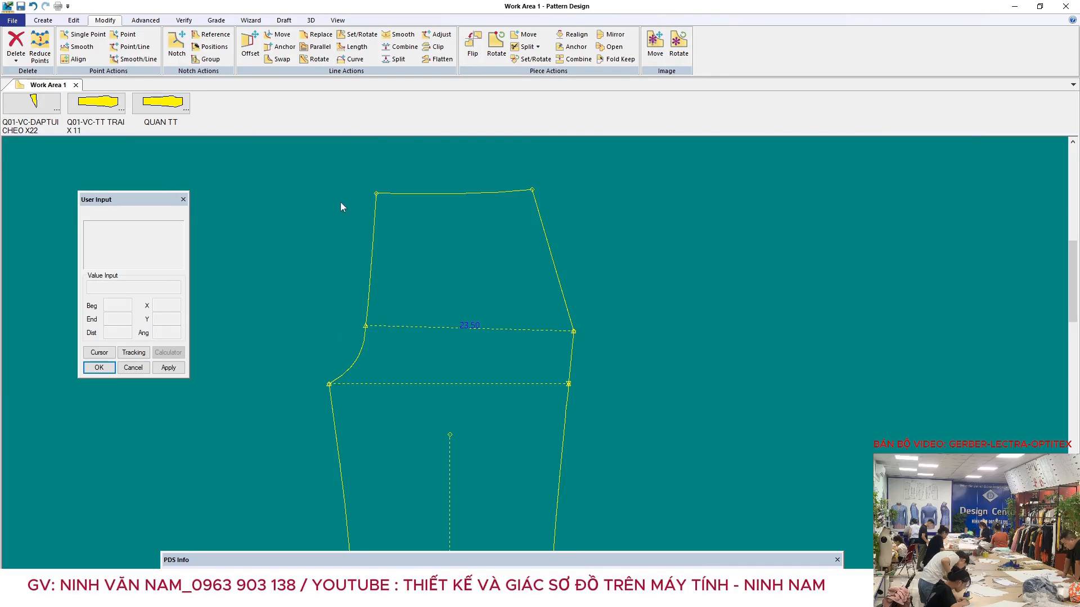
Draw a straight two-point internal line about 25.2 long from the middle of the waistline down past the crotch line
left_click(44, 21)
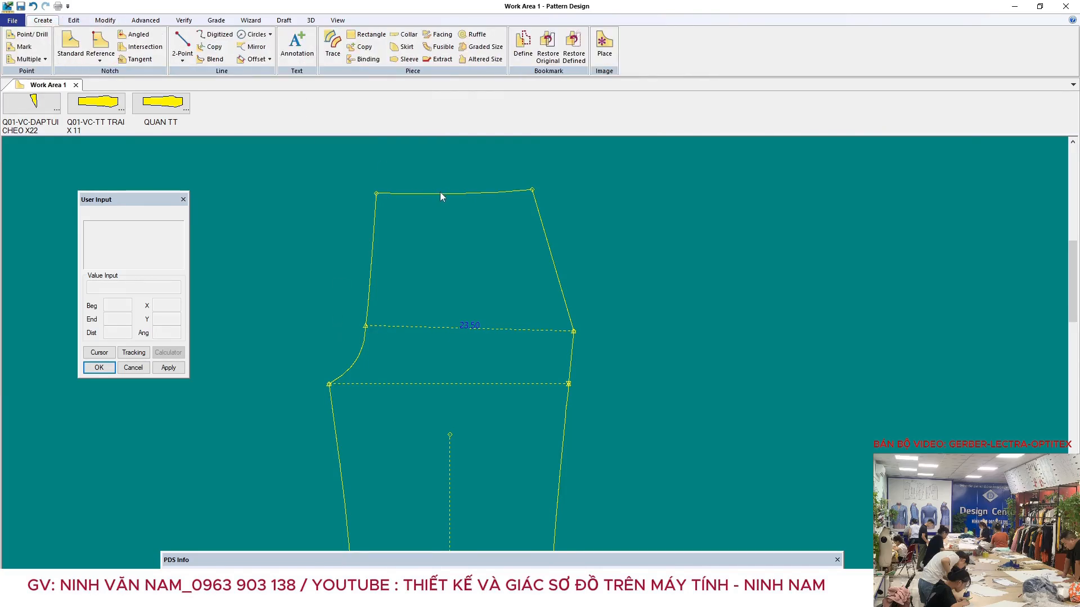
left_click(182, 43)
left_click(444, 194)
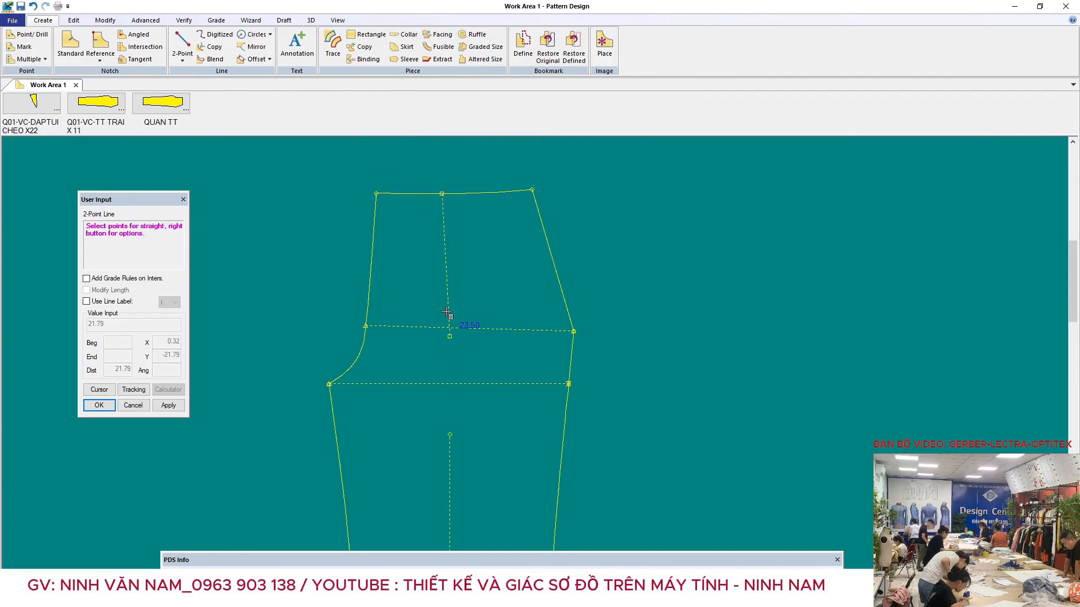
left_click(453, 425)
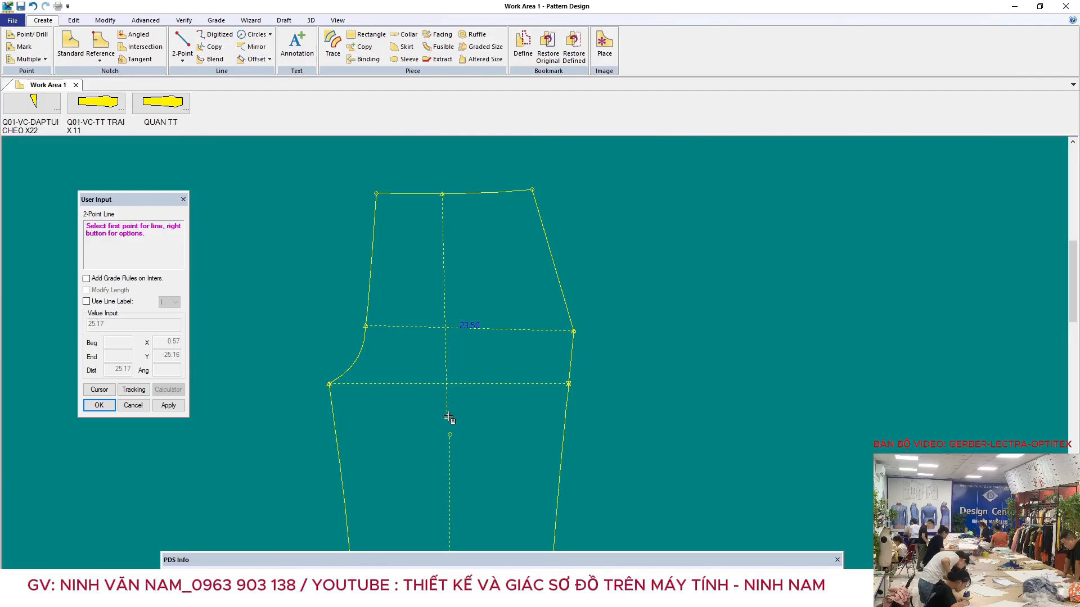
right_click(482, 278)
left_click(482, 278)
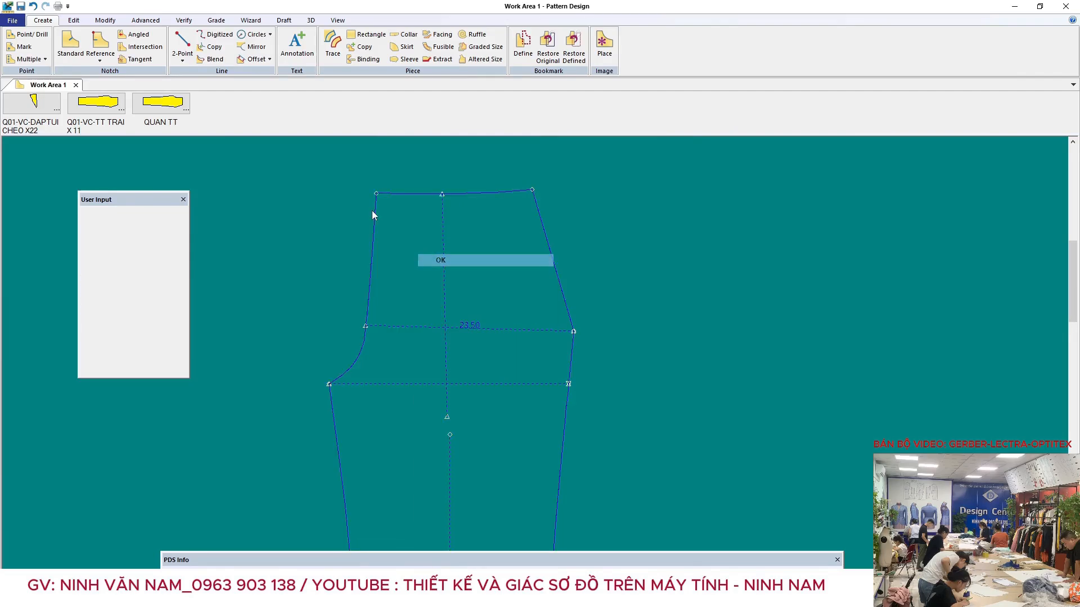
Draw a second two-point line from the waistline, beside the first one and ending at roughly the same height
left_click(187, 45)
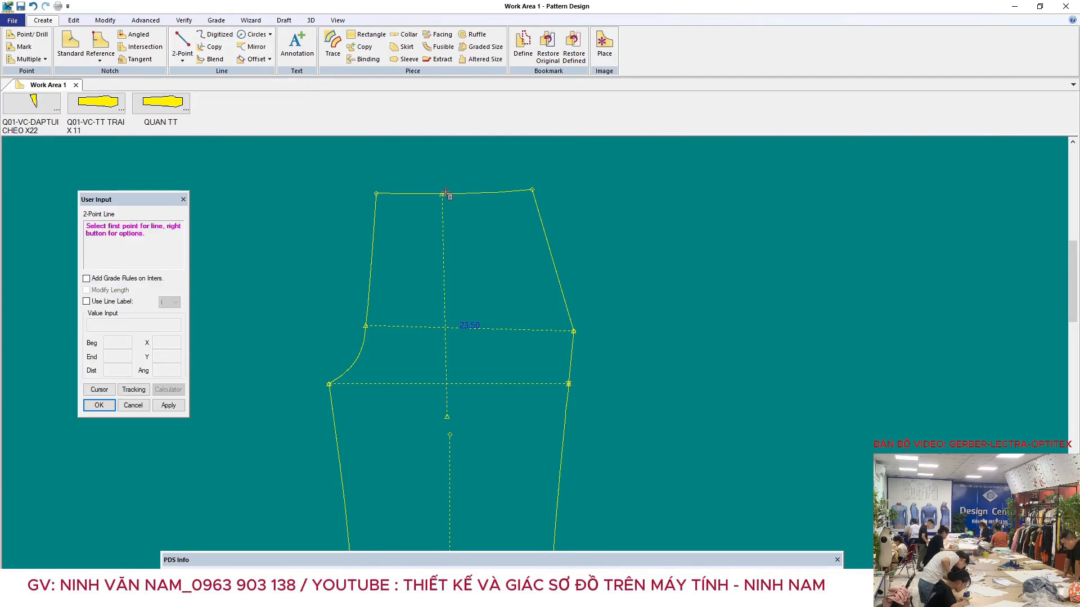
left_click(469, 193)
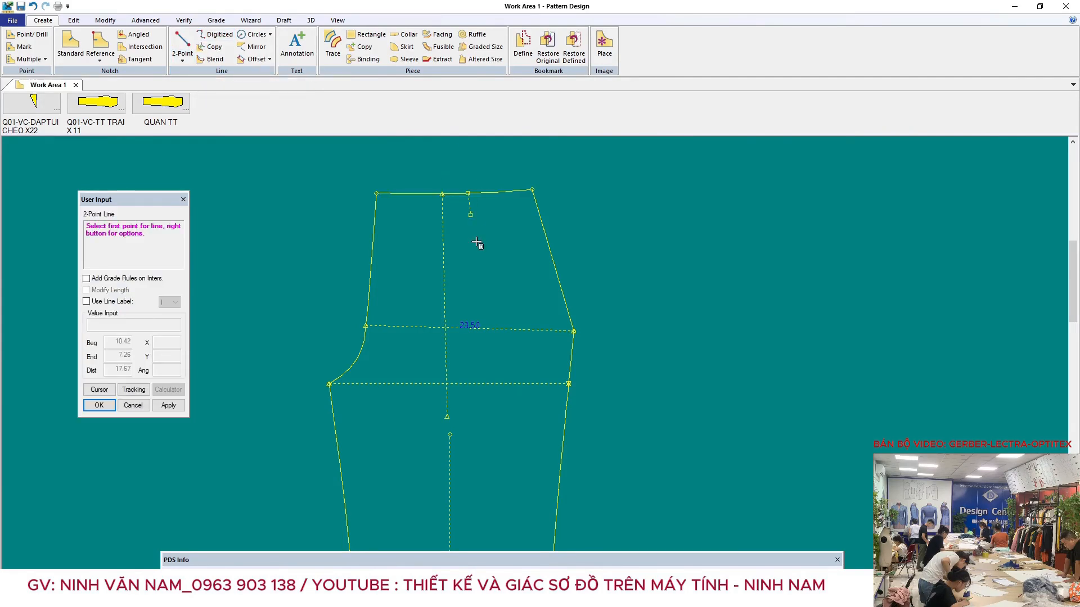
left_click(467, 415)
right_click(623, 194)
left_click(629, 192)
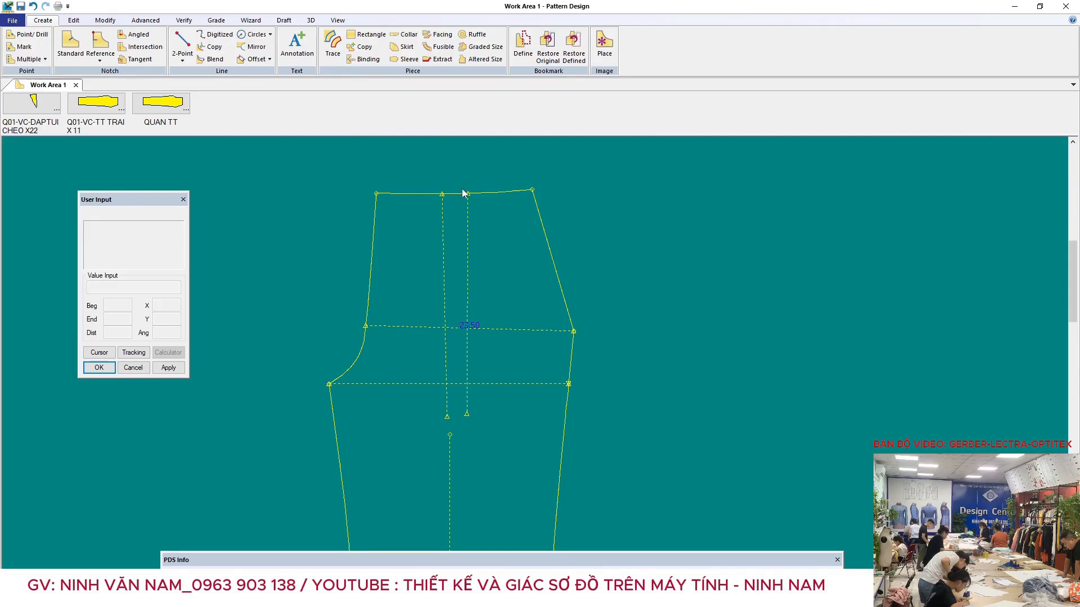
Move the lower endpoints of both internal lines to a shared point midway between them, forming a long wedge
middle_click_drag(477, 327, 477, 267)
scroll(477, 267, "down", 2)
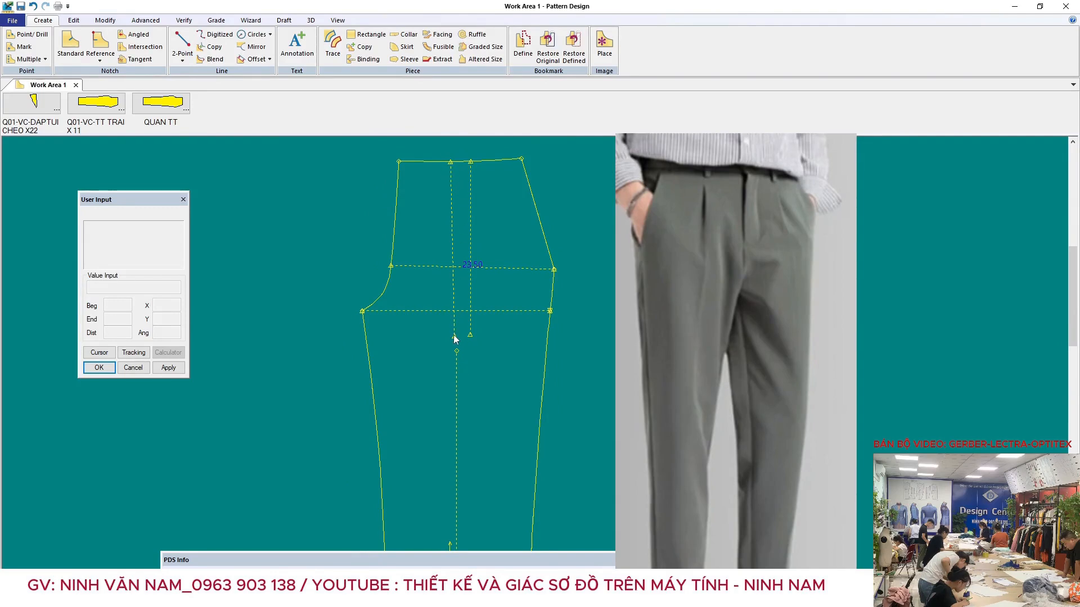
left_click(105, 20)
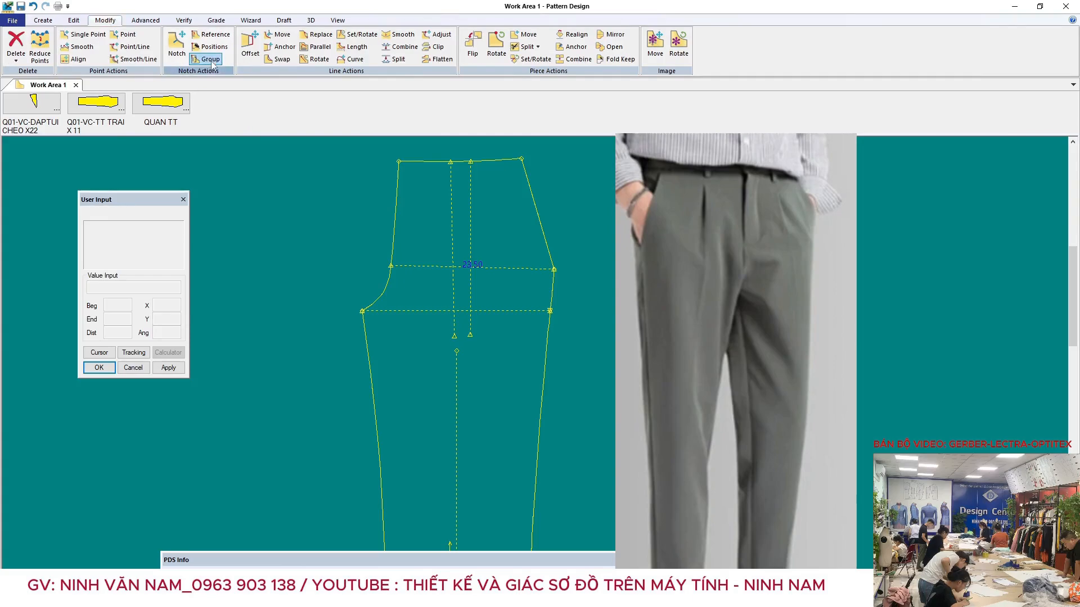
left_click(135, 47)
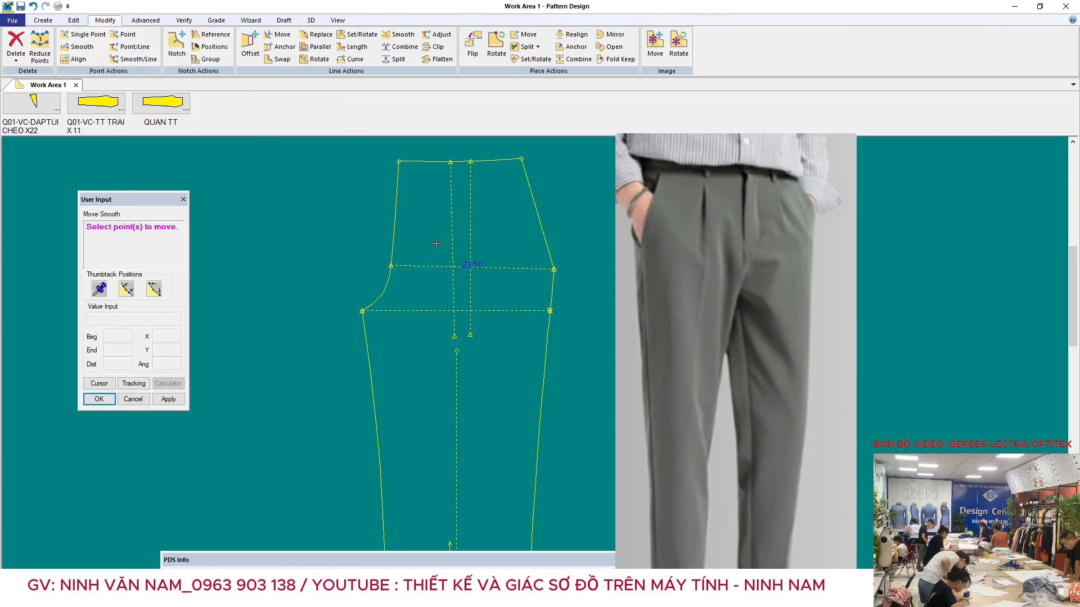
left_click(455, 335)
left_click(455, 338)
left_click(462, 336)
left_click(471, 334)
left_click(471, 334)
left_click(461, 337)
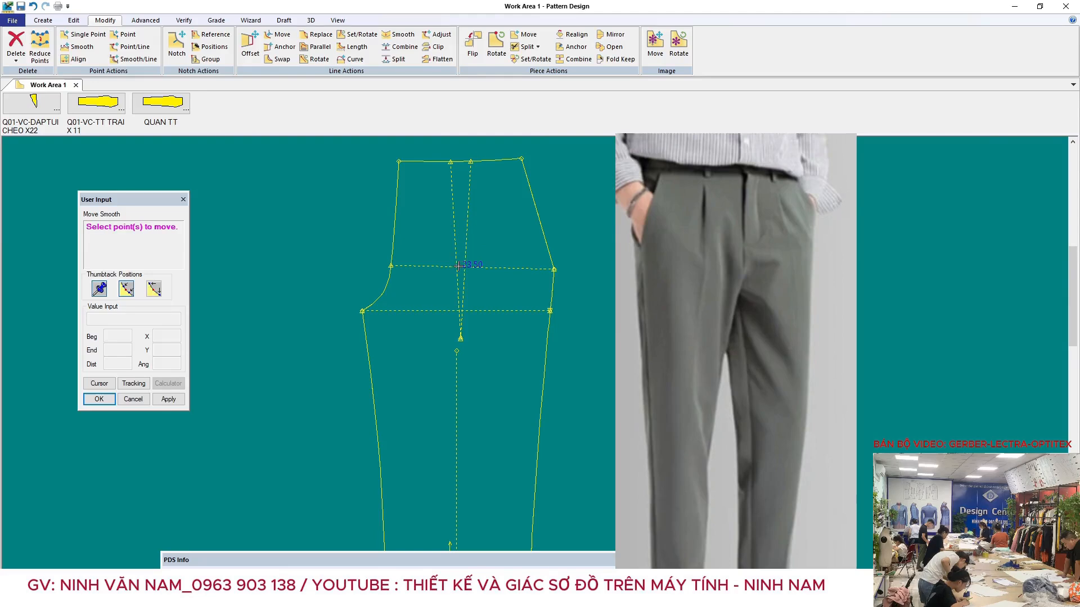
Measure the straight distance between the two converging lines at the hip line
scroll(456, 269, "up", 3)
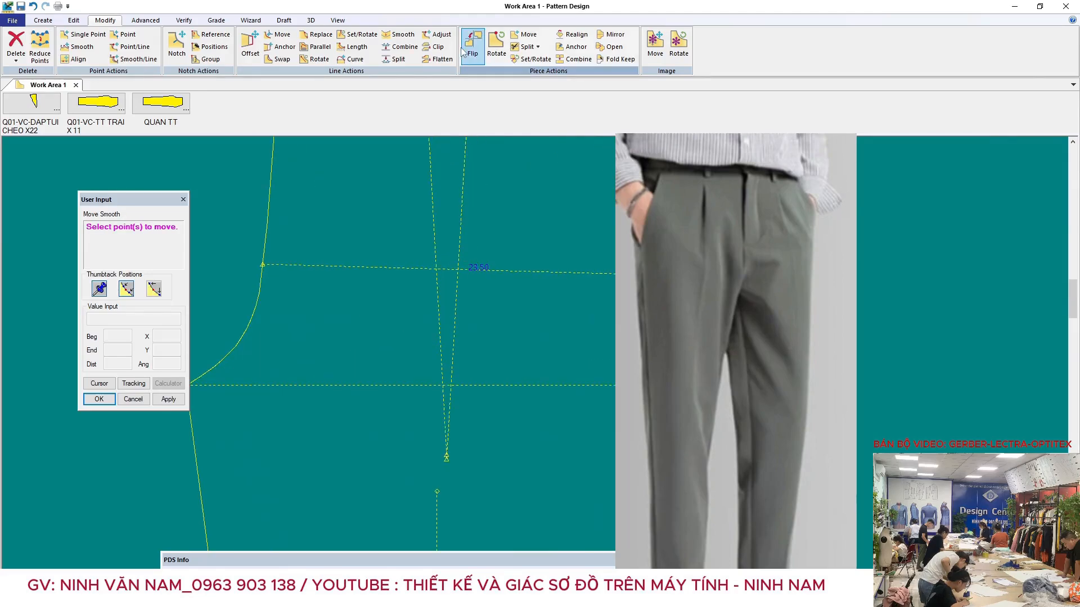
left_click(184, 20)
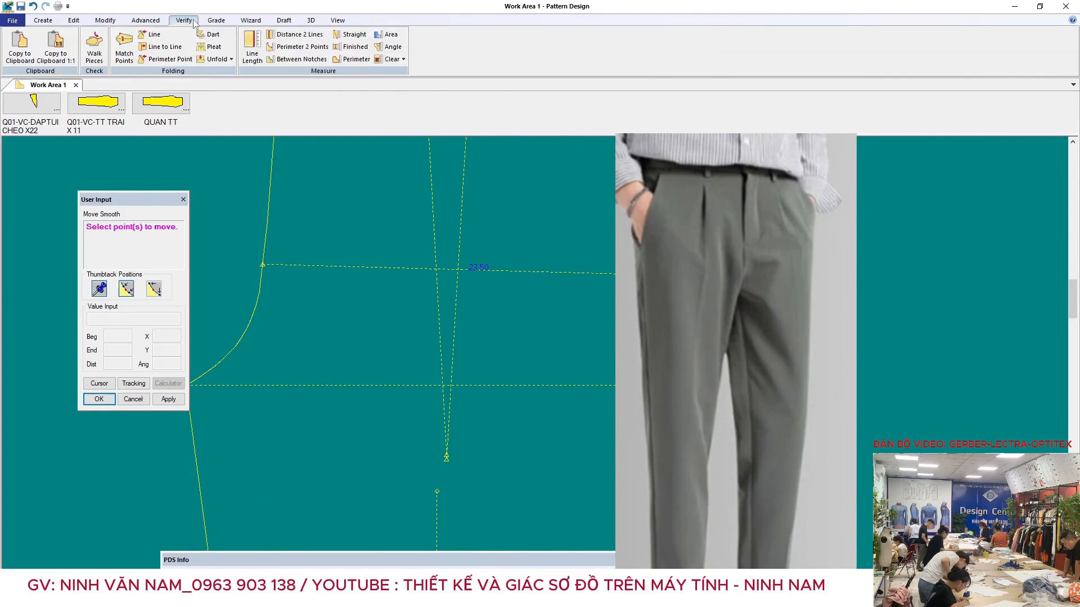
left_click(350, 34)
left_click(436, 269)
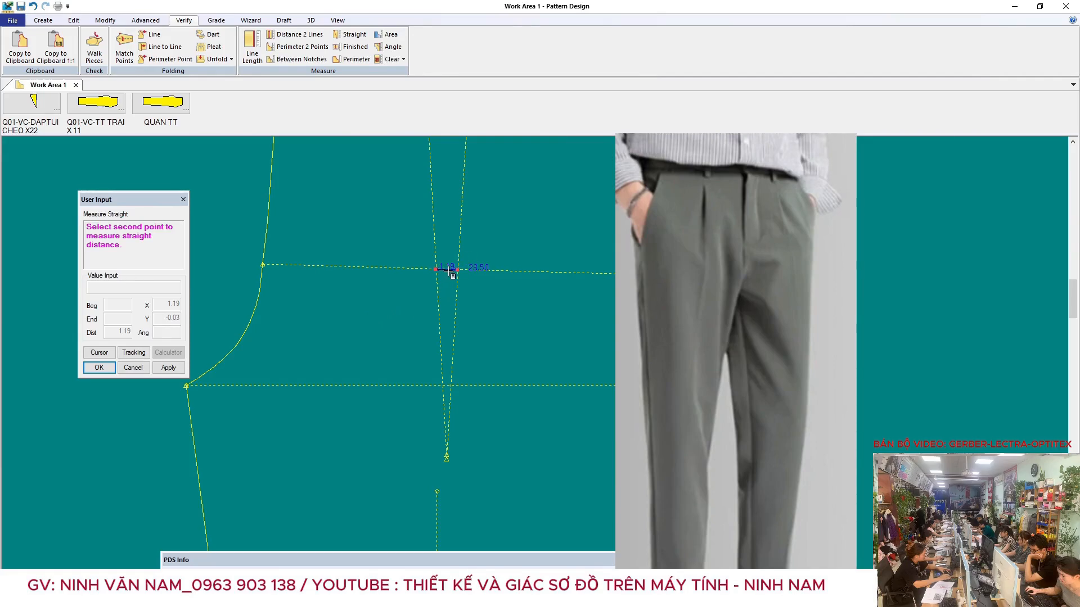
right_click(525, 193)
left_click(526, 193)
scroll(487, 275, "down", 3)
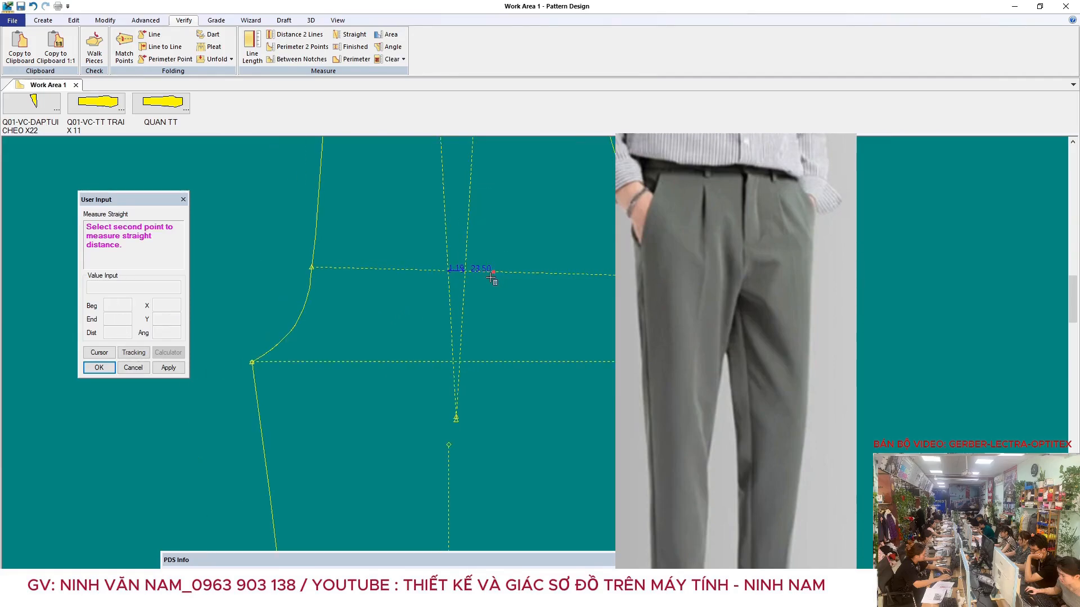
right_click(609, 236)
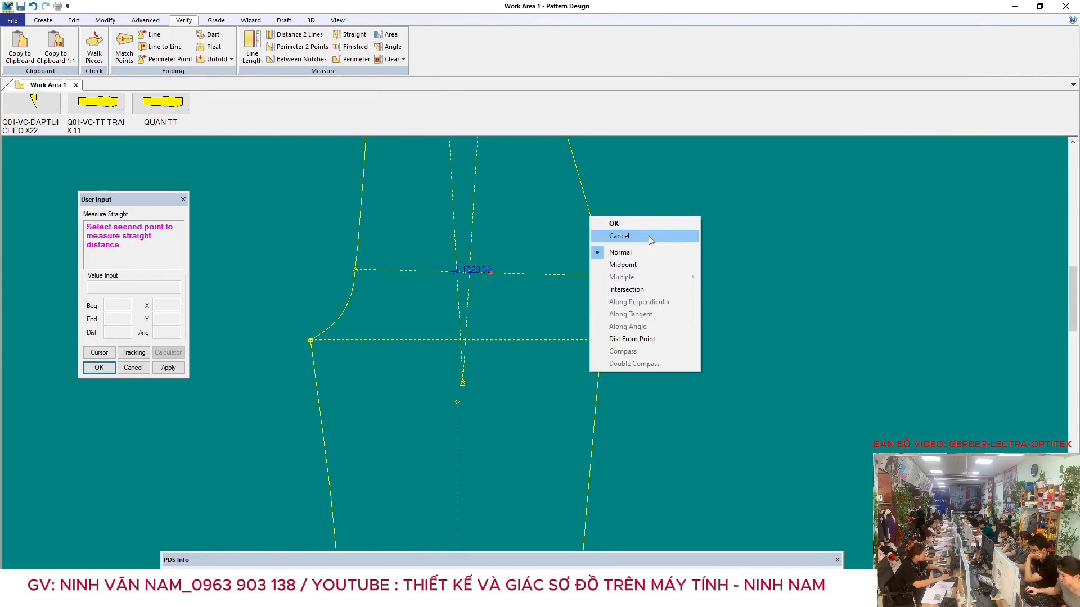
left_click(647, 235)
scroll(501, 321, "down", 2)
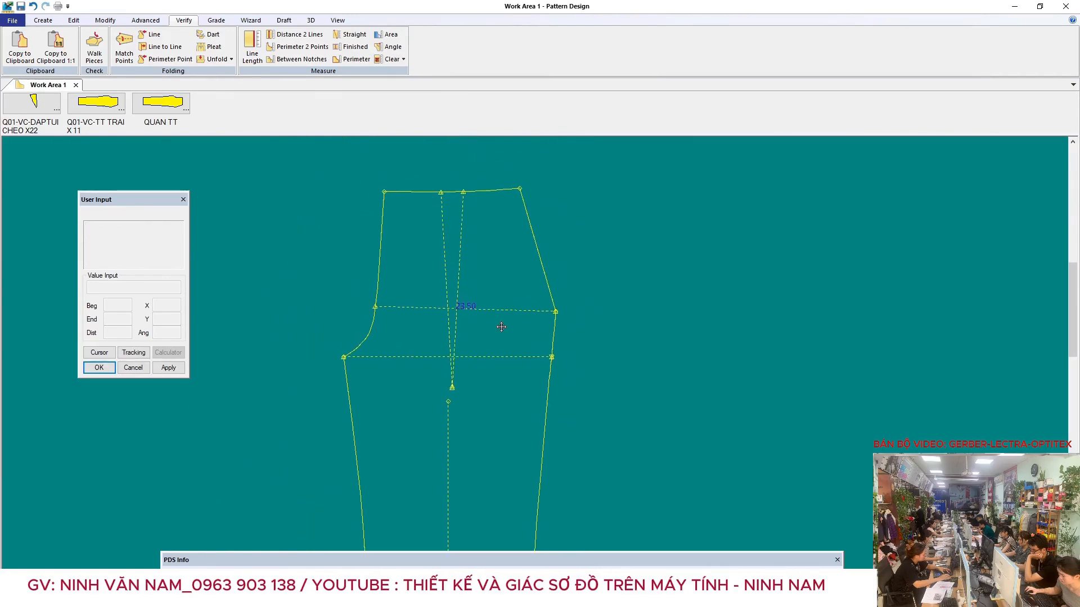
Delete both converging internal lines from the trouser piece
key("Delete")
left_click(452, 259)
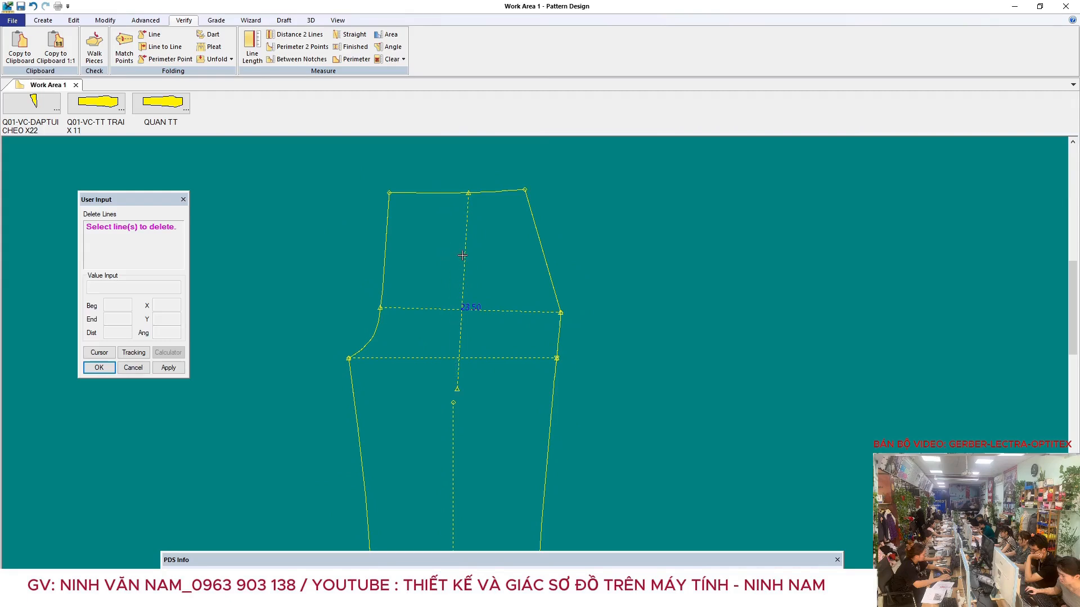
left_click(461, 256)
right_click(568, 247)
left_click(609, 251)
scroll(503, 323, "down", 3)
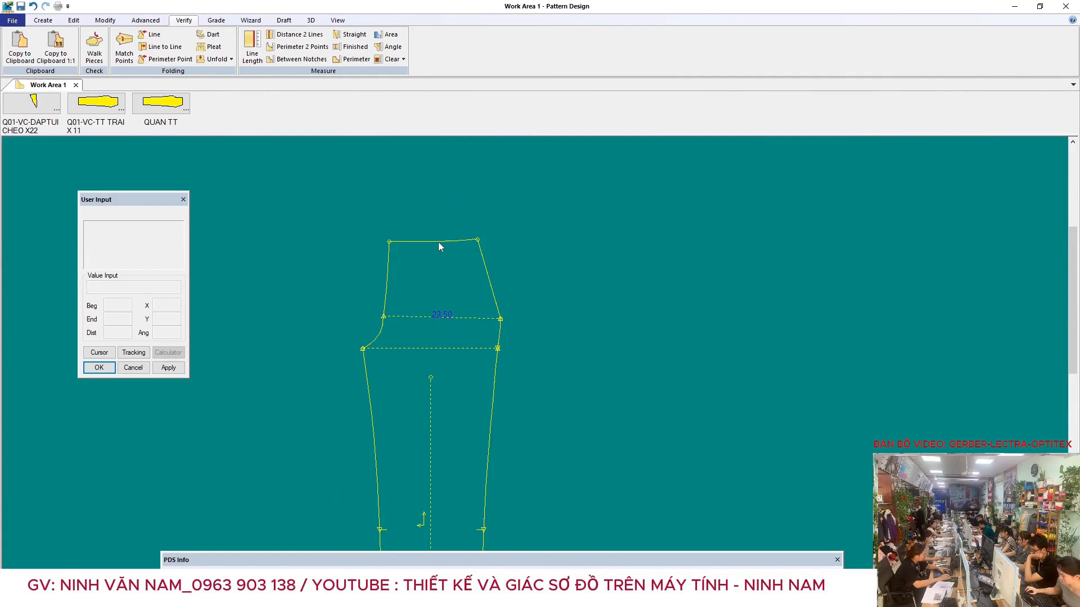
left_click(145, 20)
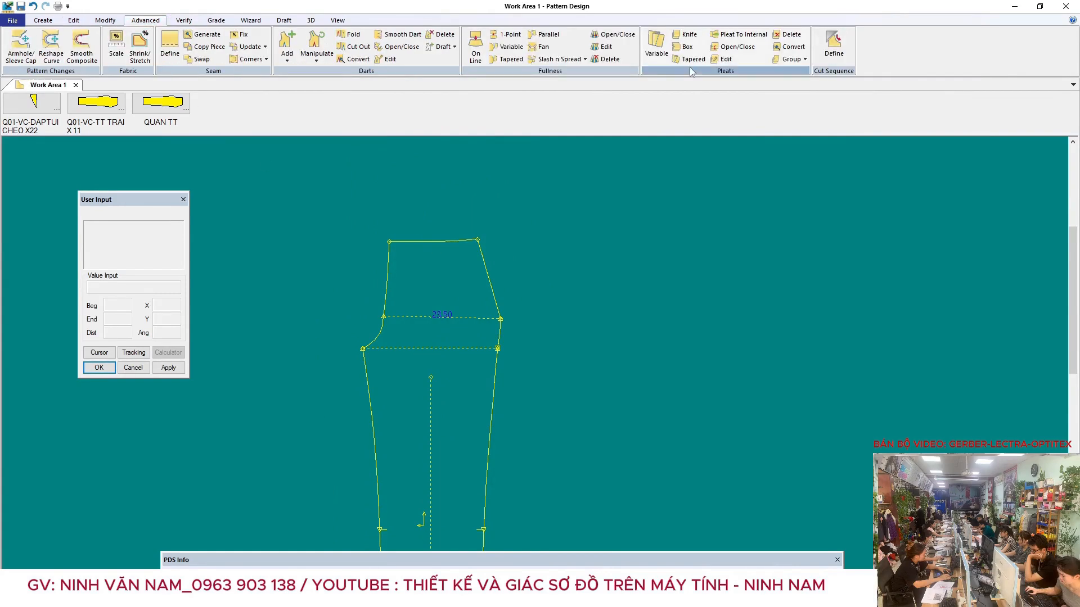
left_click(755, 35)
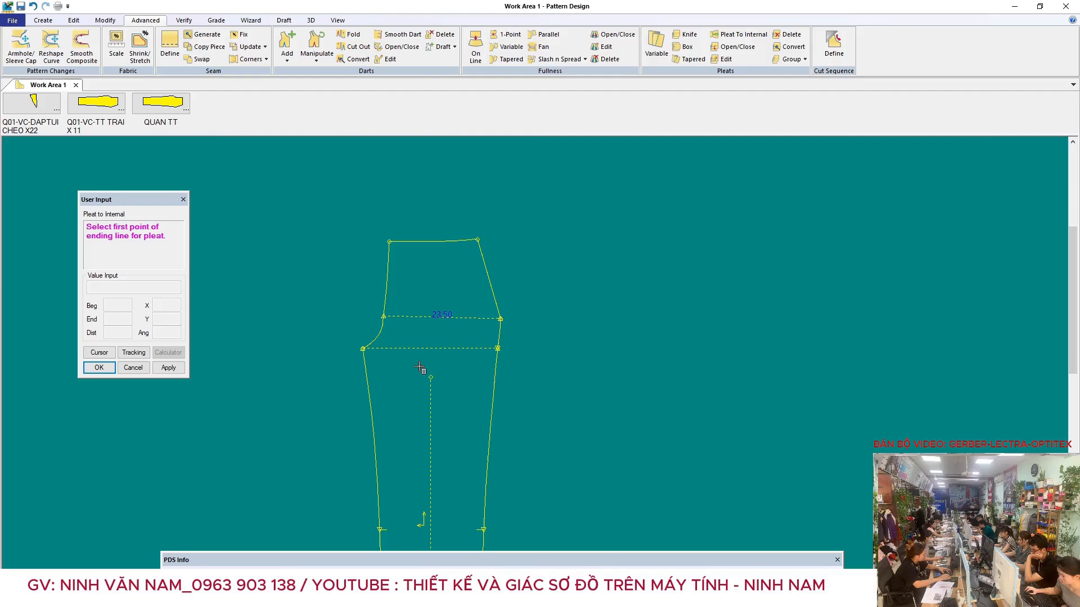
right_click(550, 251)
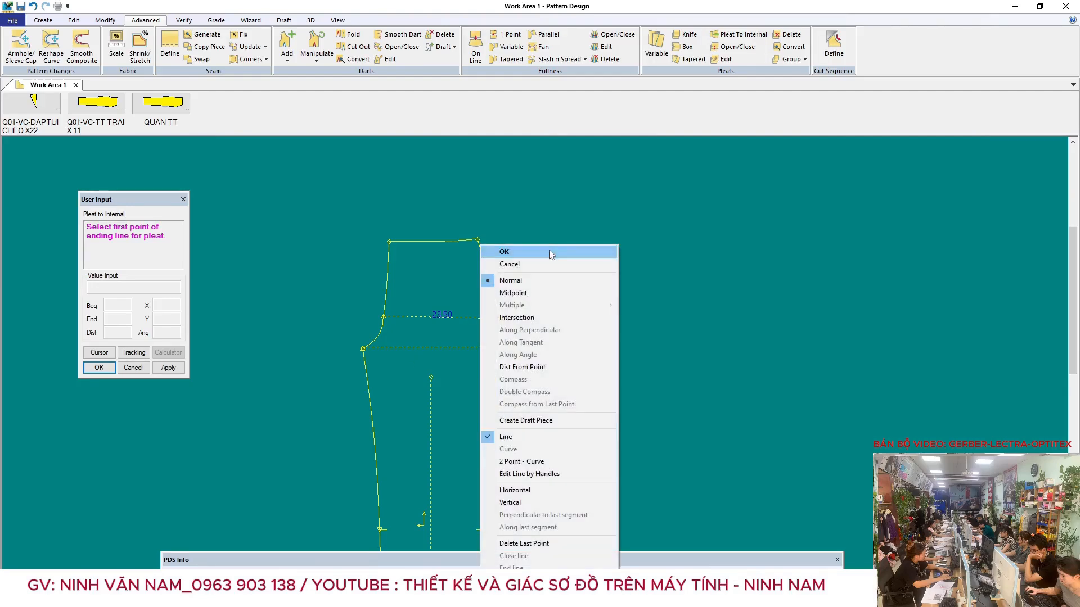
left_click(550, 251)
left_click(434, 340)
scroll(431, 304, "down", 4)
left_click(434, 276)
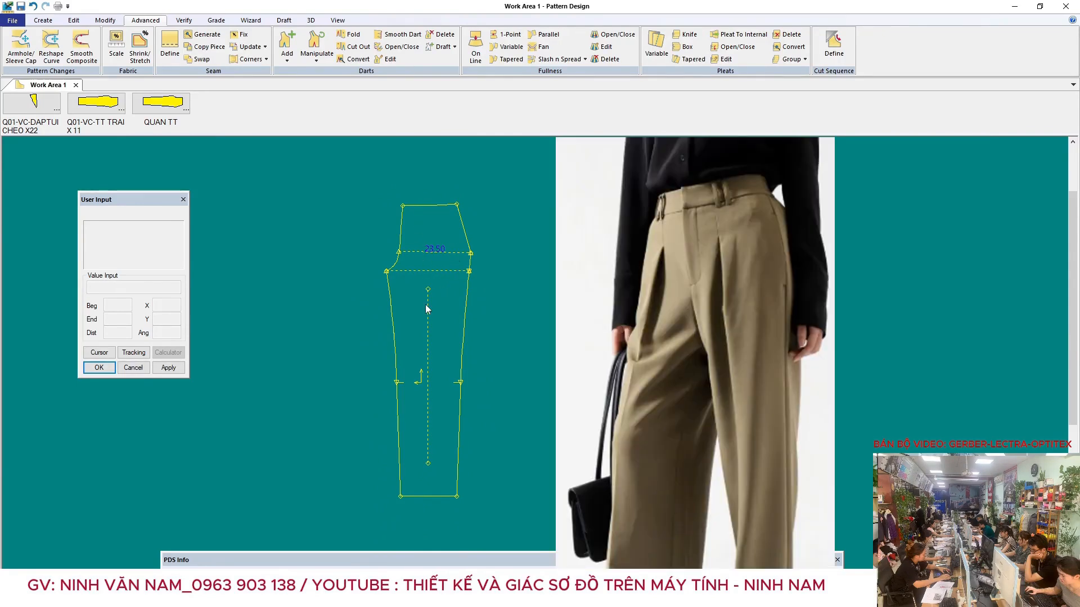
Start a Pleat to Internal and draw its ending line across the leg, from side to side just below the crotch line
scroll(430, 248, "up", 3)
middle_click_drag(440, 255, 439, 258)
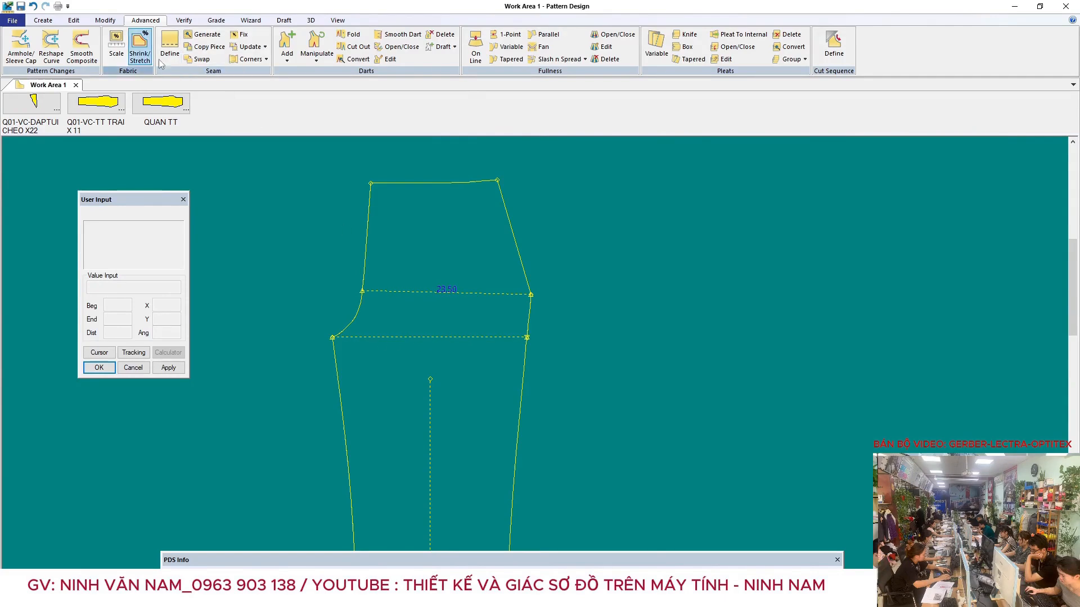
left_click(733, 37)
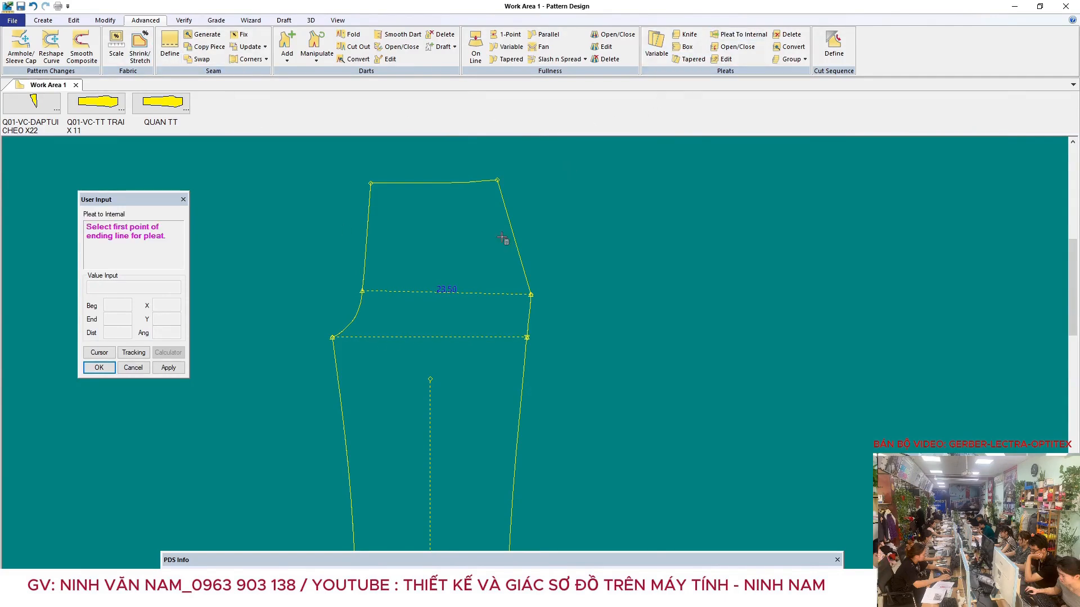
left_click(335, 352)
left_click(526, 352)
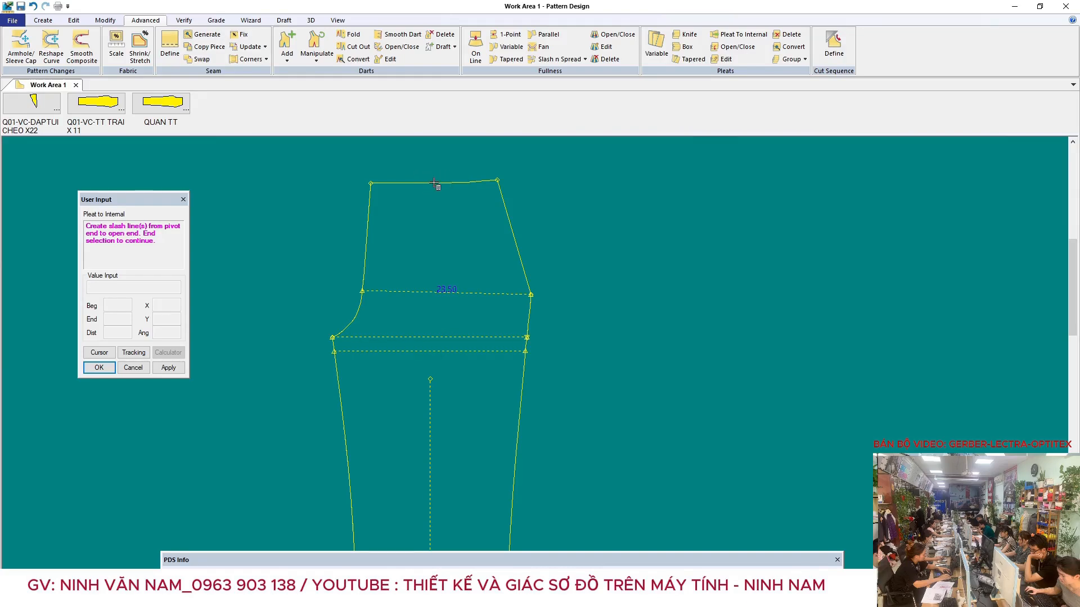
Create the pleat's vertical slash line from the ending line, above the grain line, up to the waistline
left_click(430, 380)
left_click(431, 352)
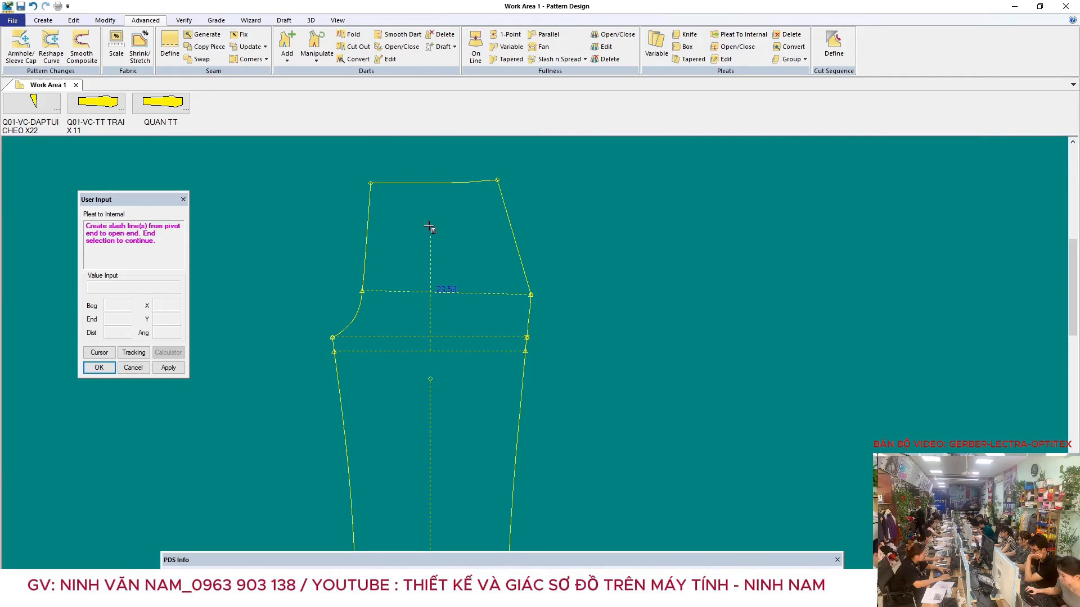
left_click(429, 183)
right_click(544, 223)
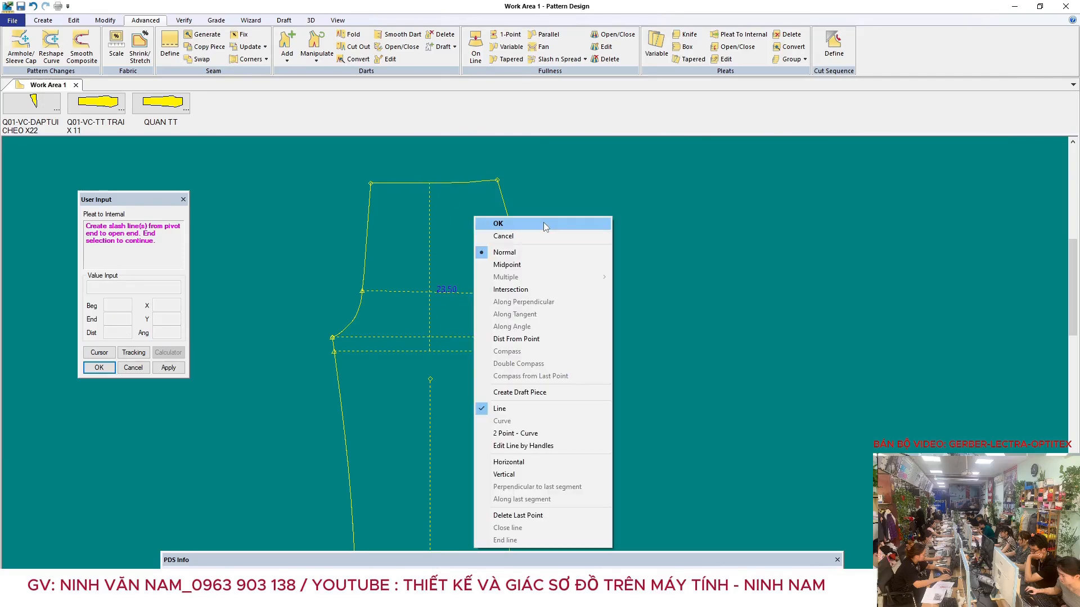
left_click(546, 224)
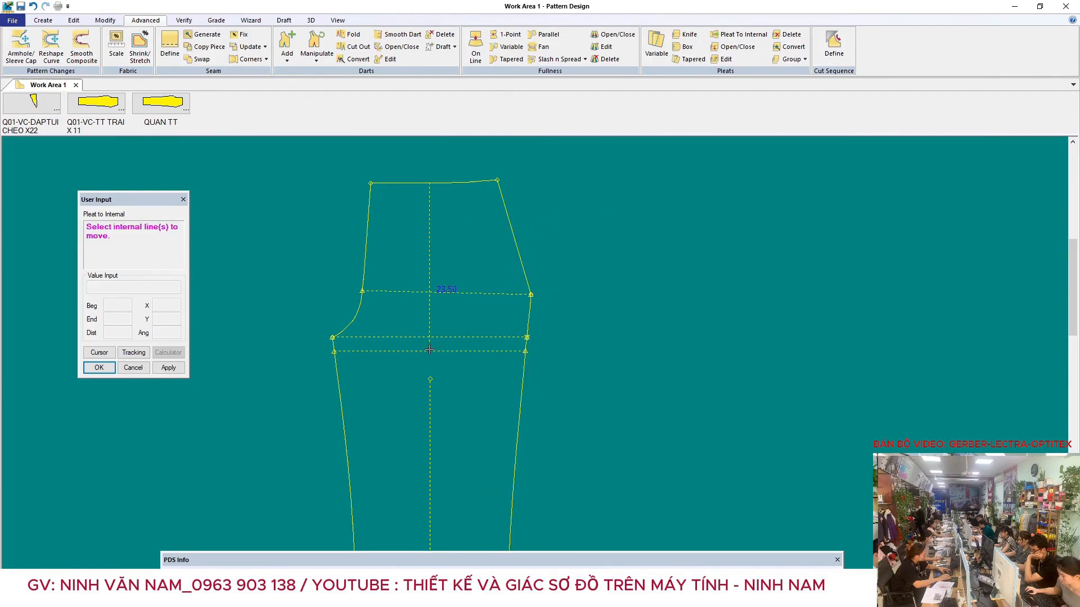
Spread the trouser piece at the slash line with a pleat distance of 3
left_click(429, 351)
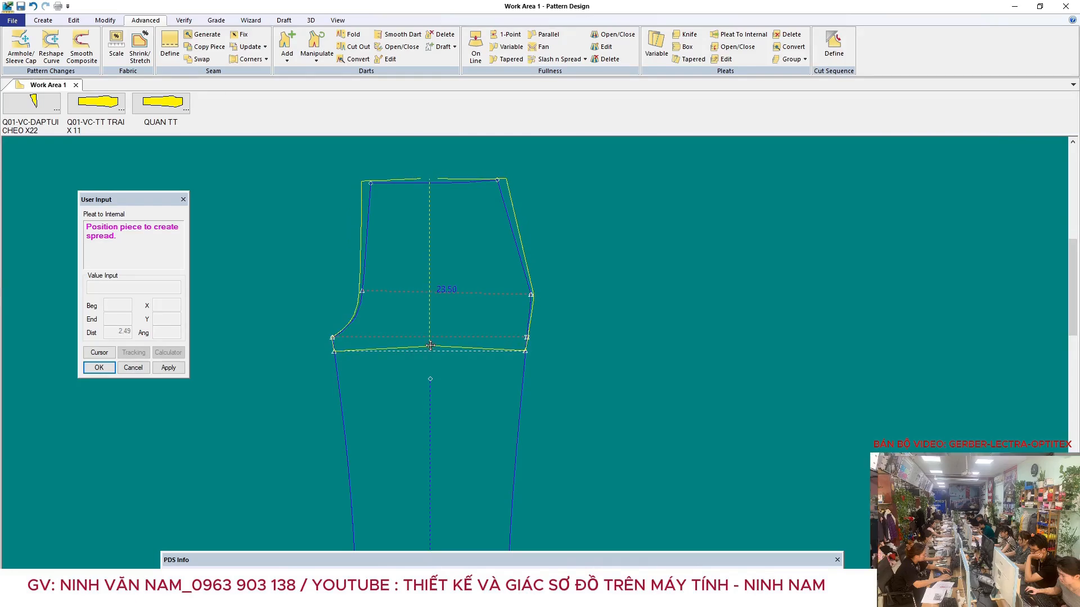
left_click(430, 343)
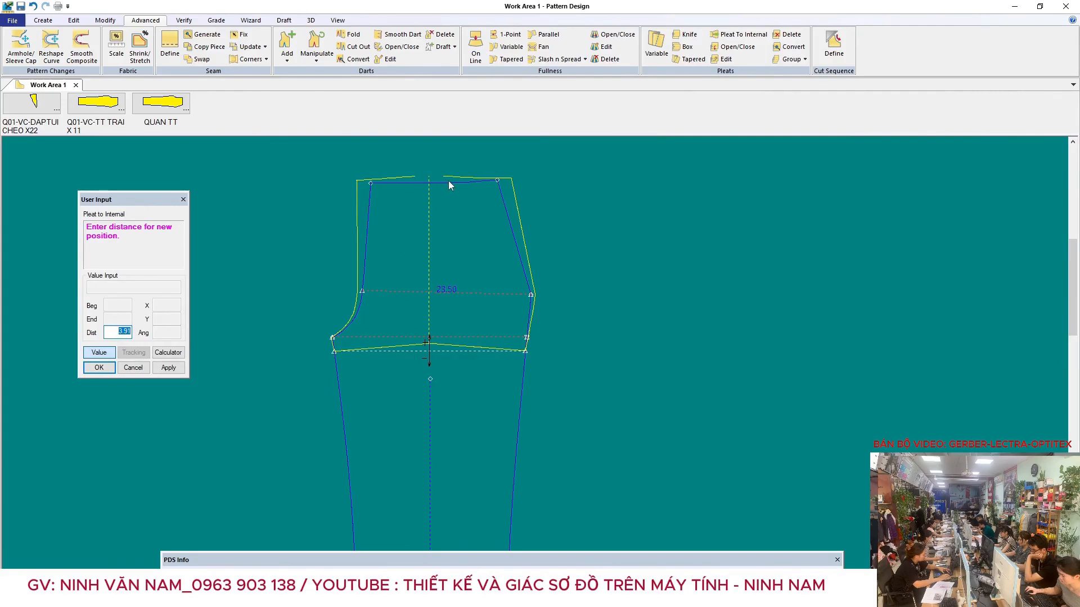
type("3")
key("Return")
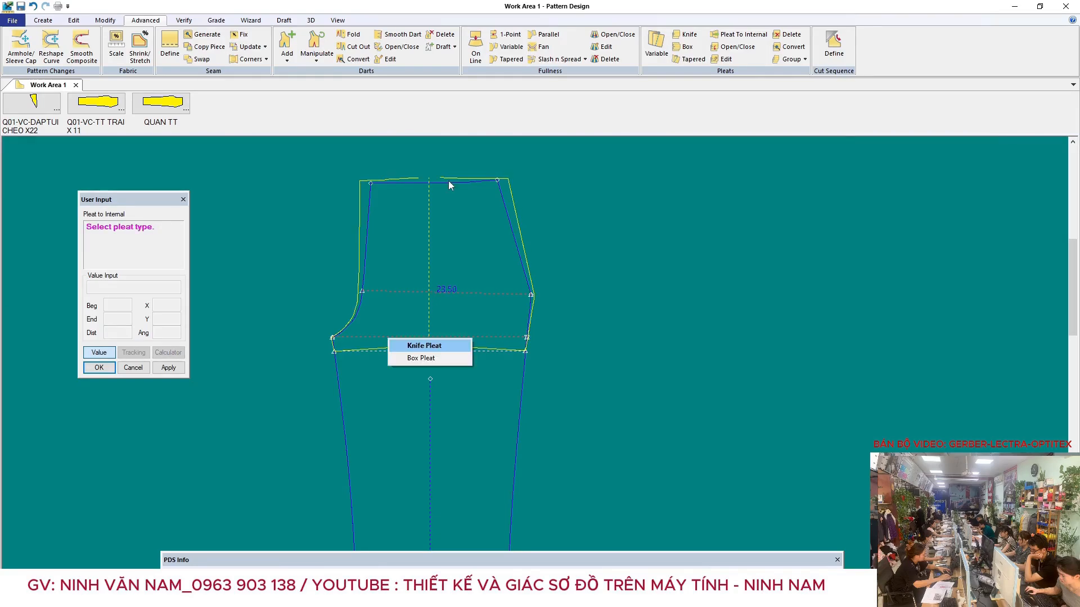
Choose Knife Pleat as the pleat type, lay it toward the side seam, and finish the pleat
left_click(423, 347)
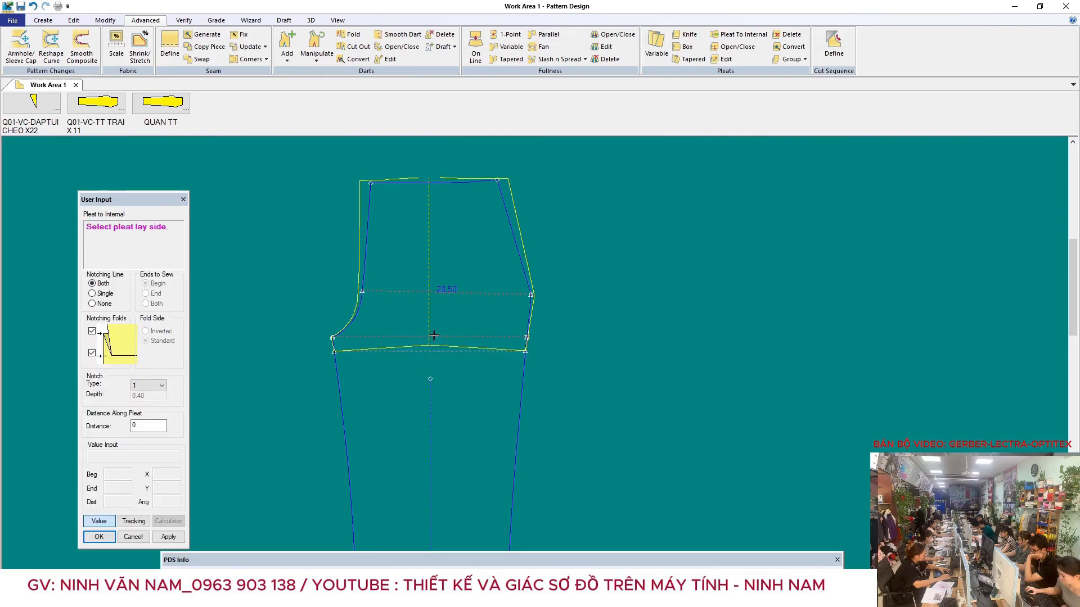
left_click(519, 229)
right_click(566, 220)
left_click(566, 221)
scroll(440, 235, "up", 1)
Draw two 2-point lines from the pleat's outer waist notches to its end point on the line below the crotch
left_click(43, 20)
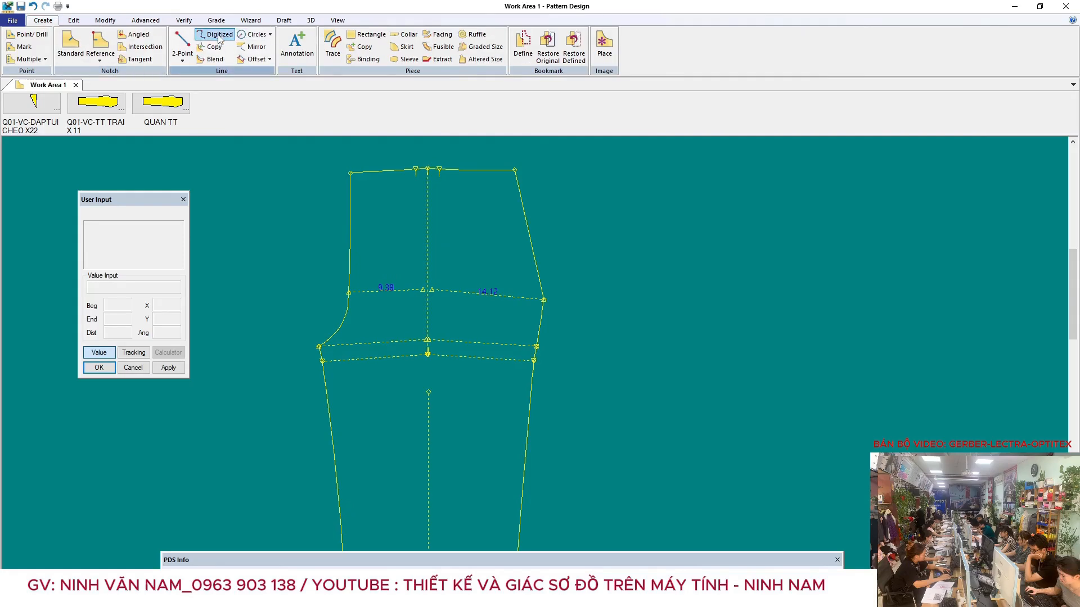
left_click(181, 42)
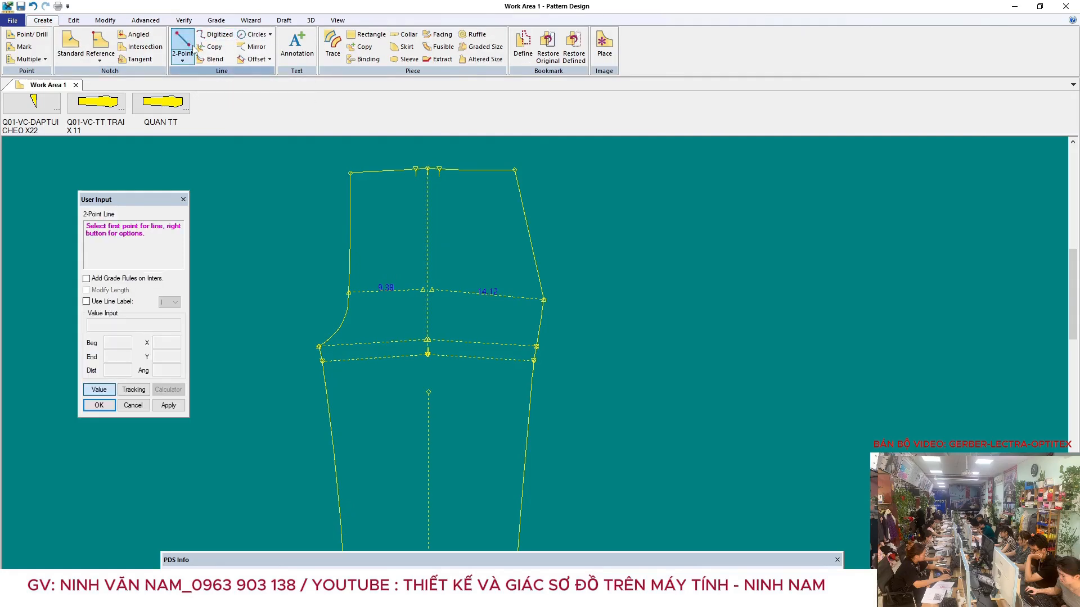
left_click(420, 167)
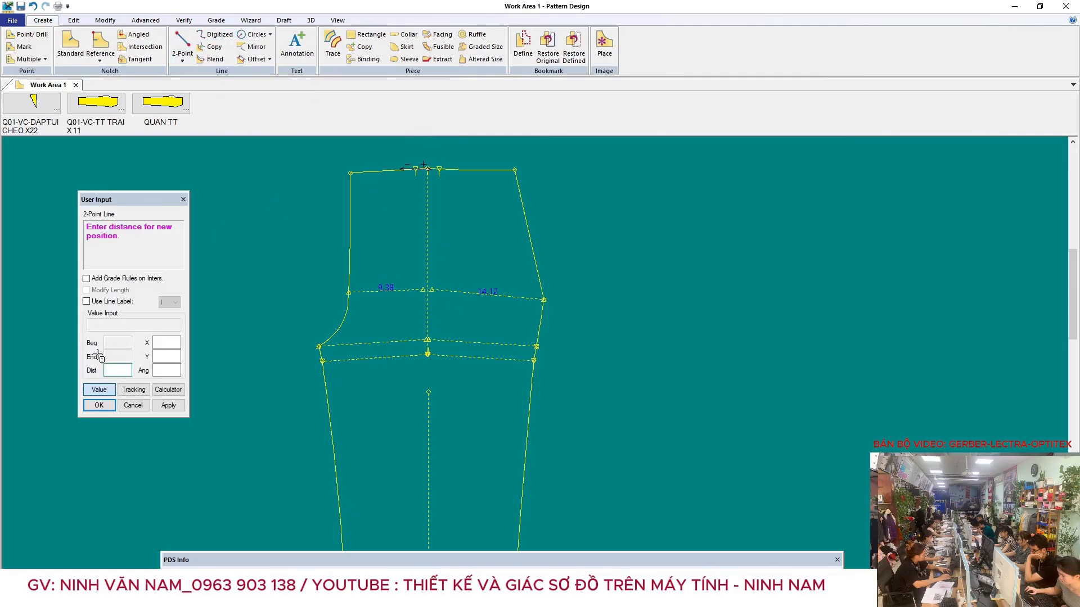
left_click(99, 390)
left_click(428, 357)
left_click(439, 163)
left_click(428, 357)
right_click(692, 189)
left_click(692, 189)
scroll(501, 278, "up", 2)
middle_click_drag(500, 278, 531, 294)
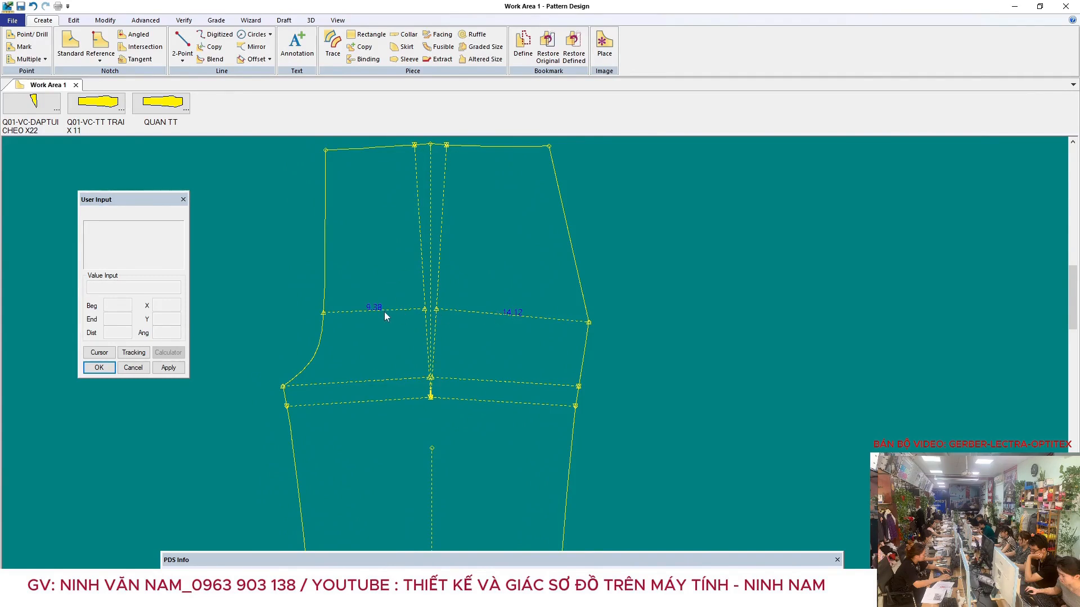
Measure the graded line lengths of the hip line segments on both sides of the pleat
left_click(216, 20)
left_click(652, 46)
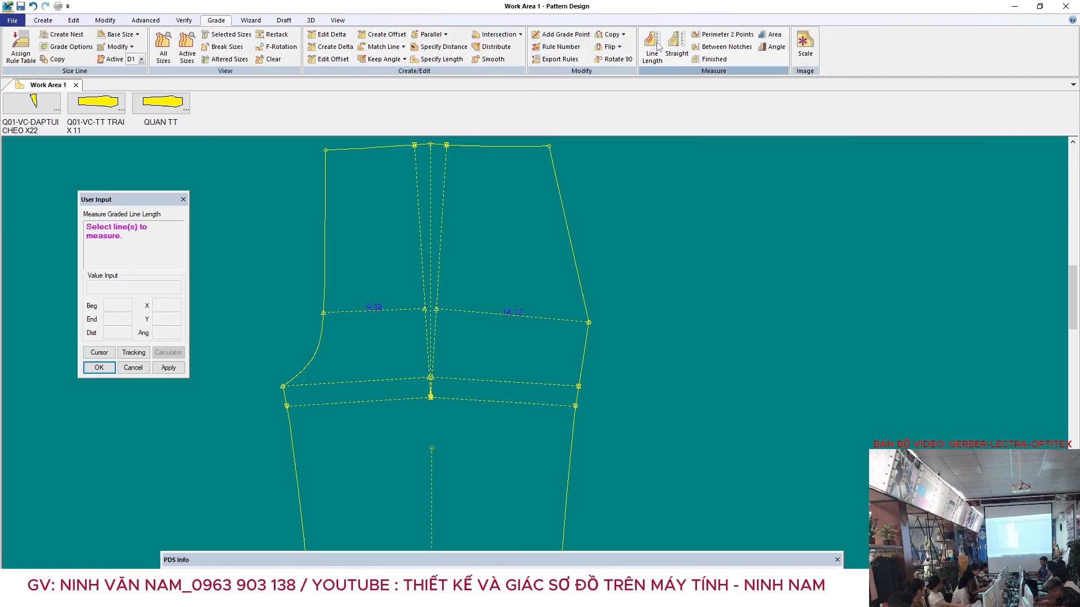
left_click(468, 309)
right_click(621, 239)
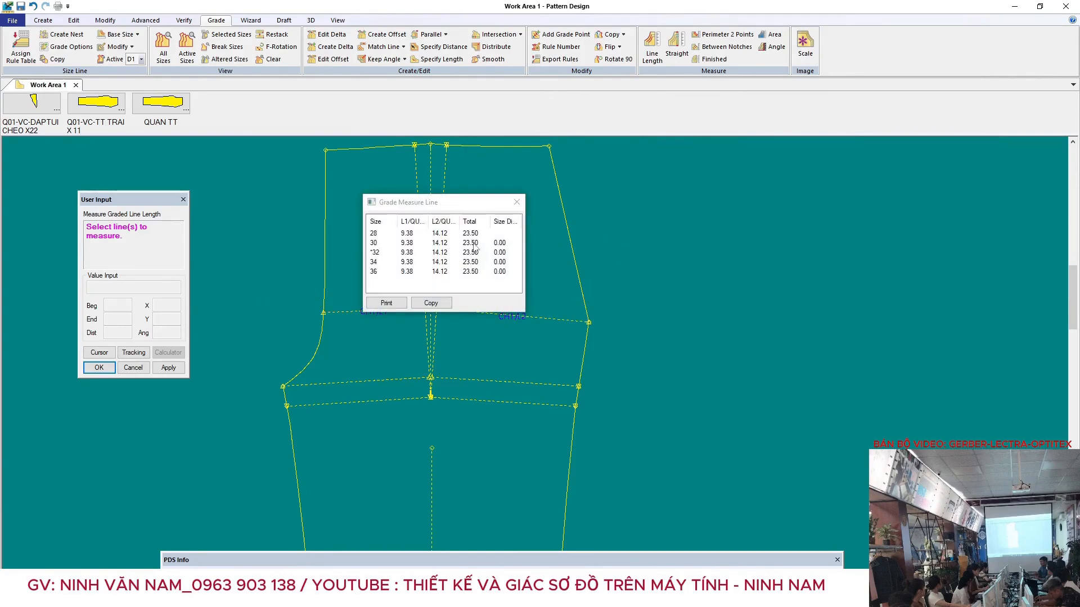
right_click(620, 234)
left_click(619, 235)
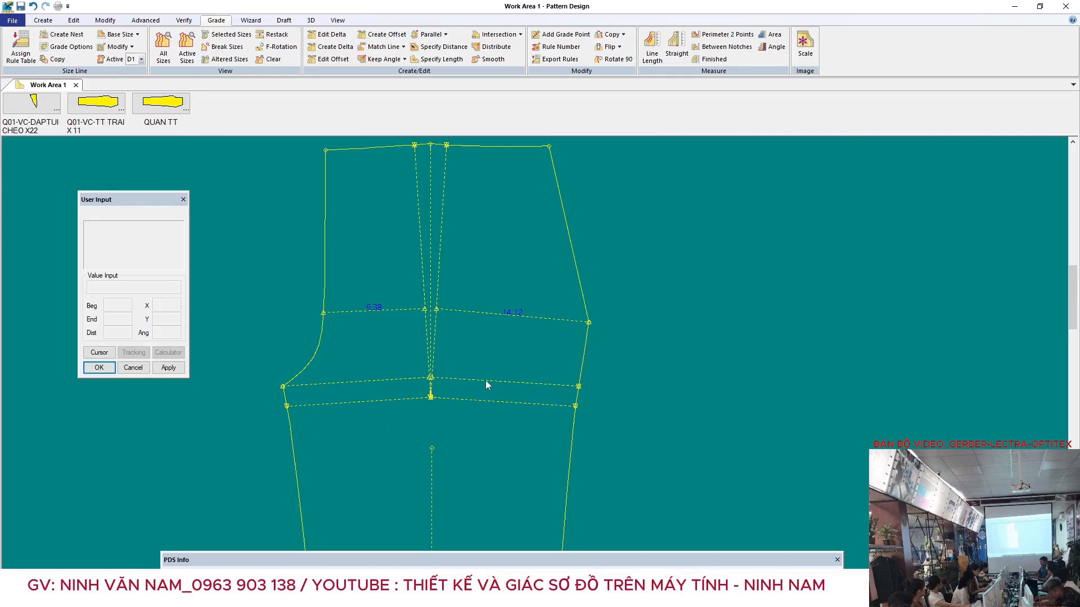
Arrange the pleated trouser piece beside the unpleated trouser piece, leaving the unpleated one free for editing
scroll(470, 322, "down", 2)
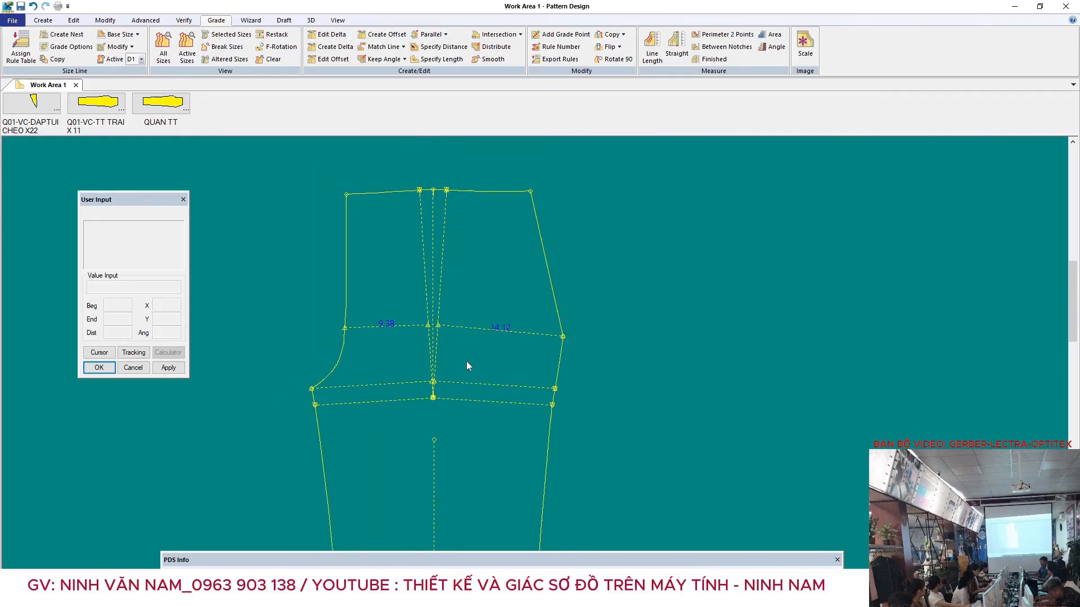
scroll(458, 343, "down", 1)
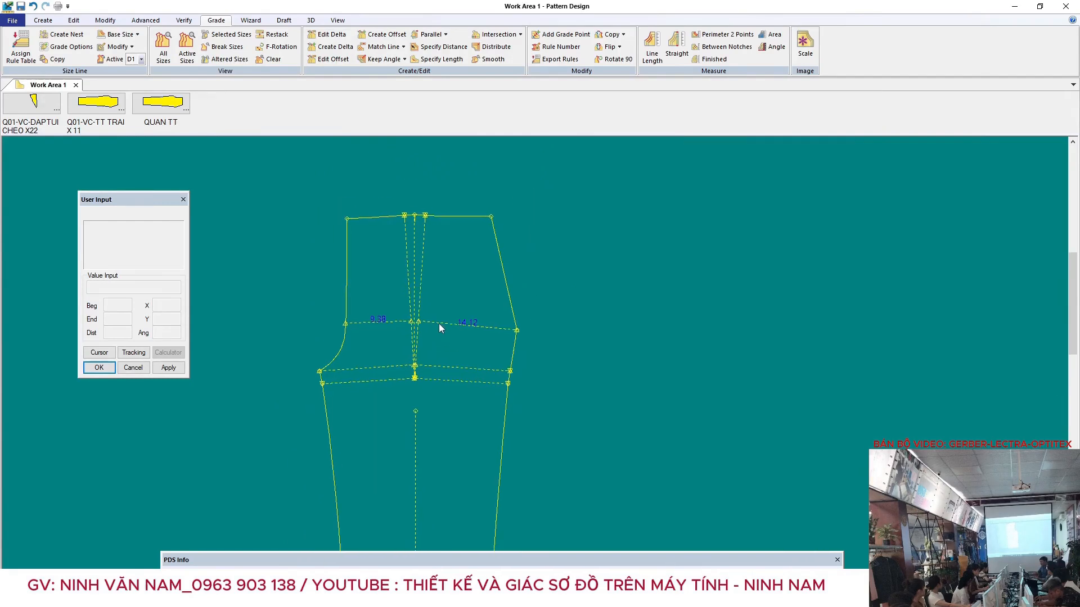
left_click(461, 350)
left_click(359, 336)
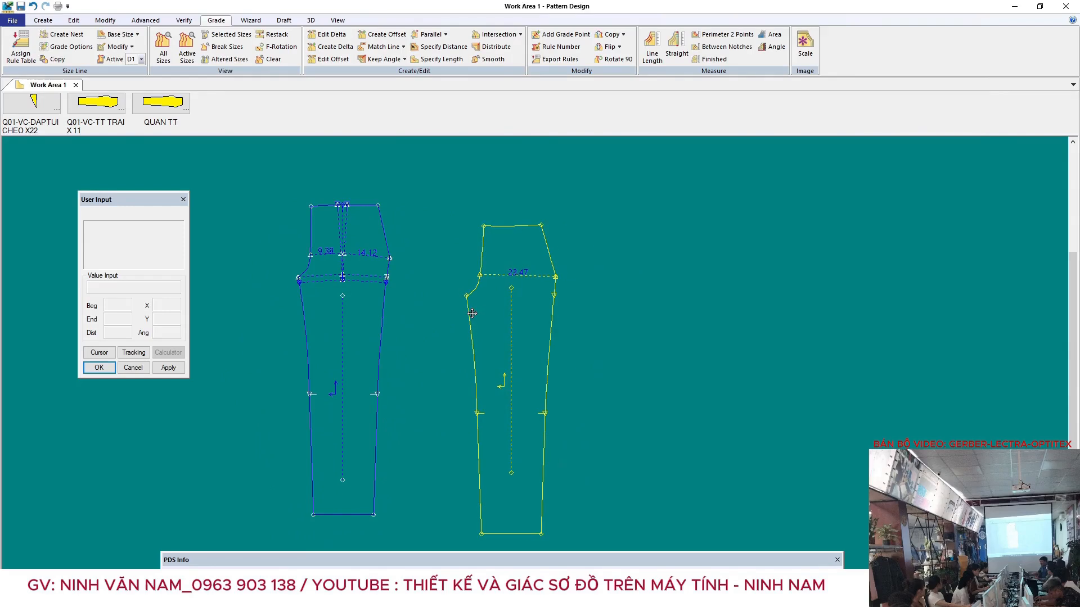
scroll(495, 250, "up", 4)
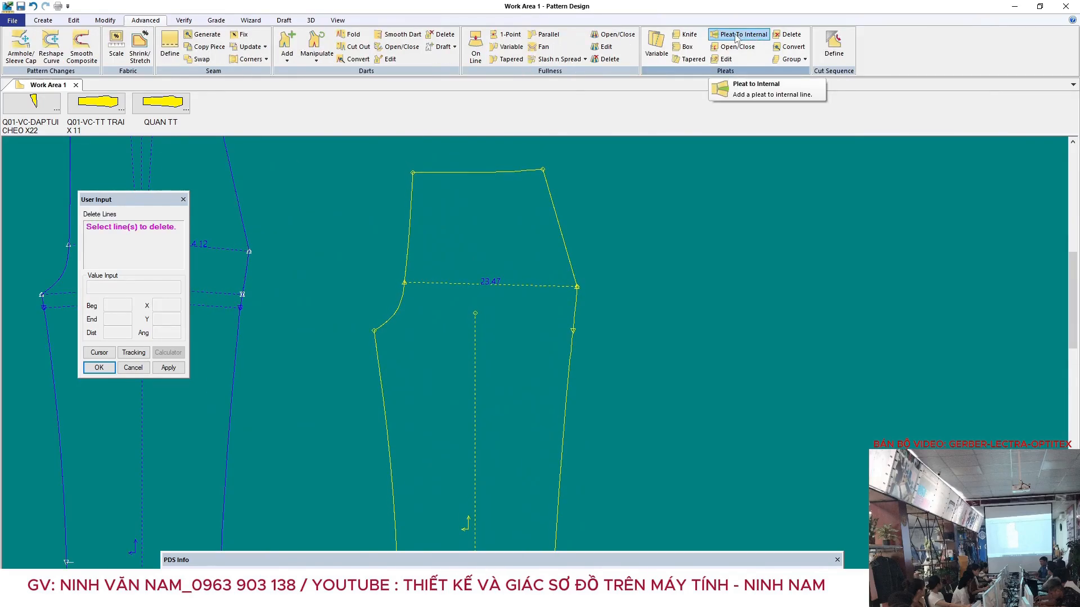
Start a Pleat to Internal on the unpleated piece and draw its ending line across the leg just below the crotch
left_click(730, 35)
left_click(375, 349)
left_click(570, 349)
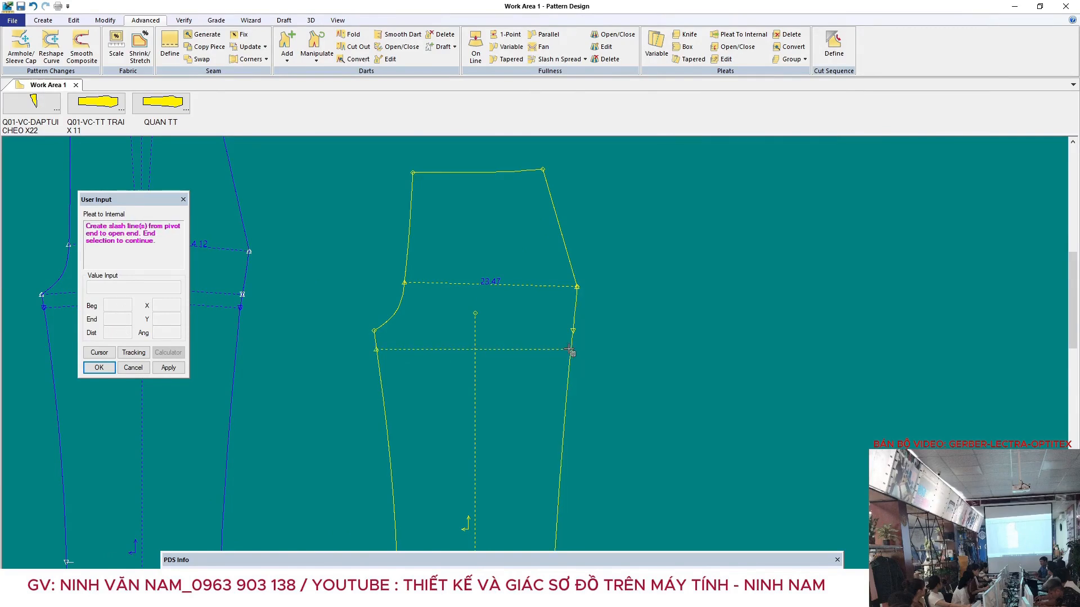
Create two vertical slash lines from the ending line to the waistline, one on each side of the grain line
left_click(465, 348)
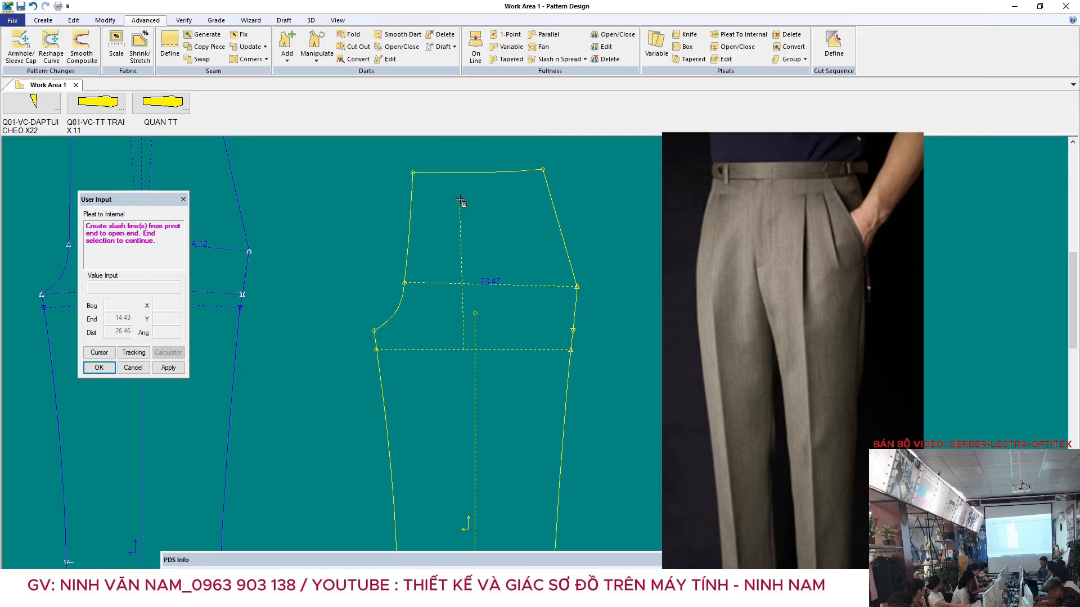
left_click(464, 174)
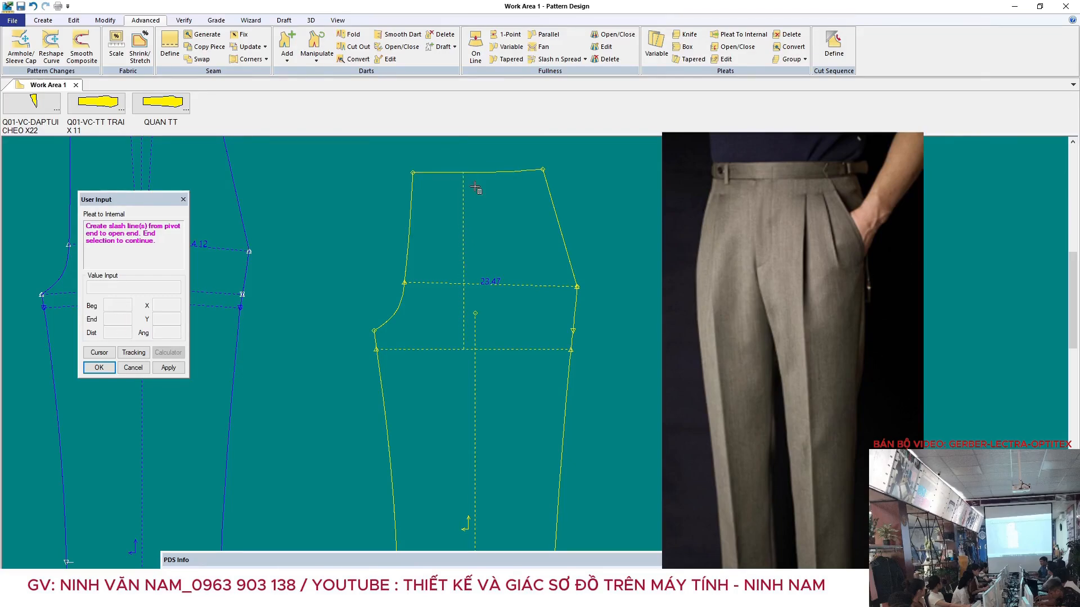
left_click(504, 350)
left_click(500, 173)
right_click(599, 229)
left_click(601, 228)
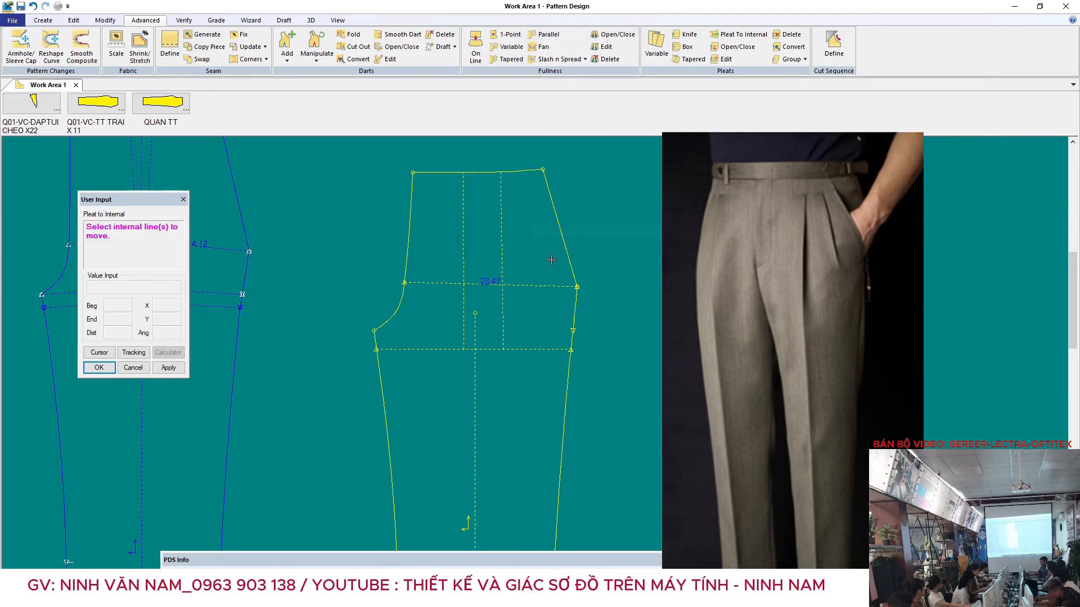
Spread the slash line nearer the front rise by 3 and the one nearer the side seam by 2
left_click(465, 349)
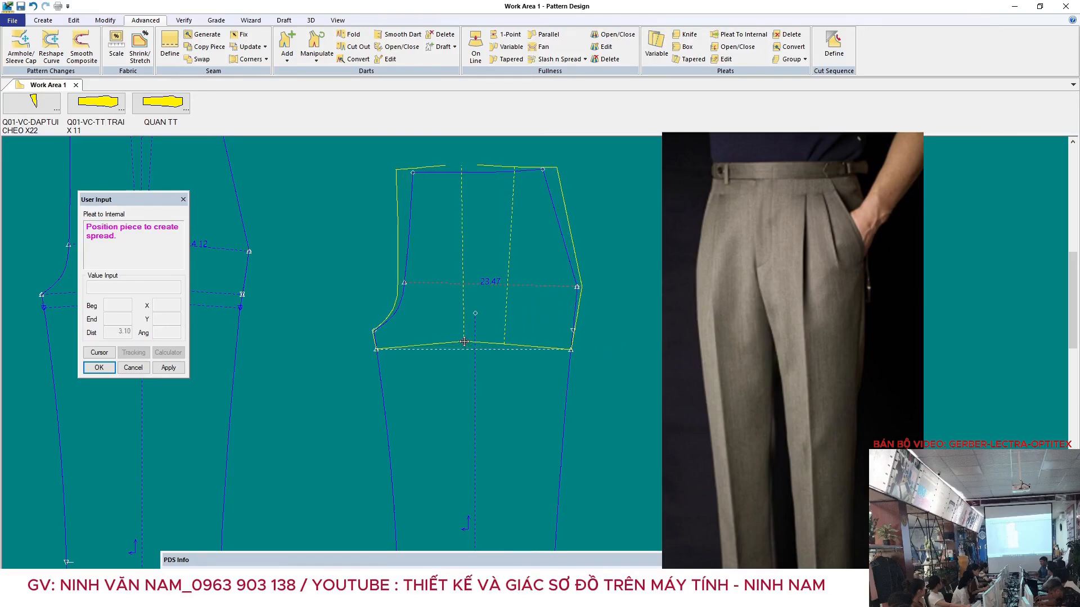
left_click(464, 339)
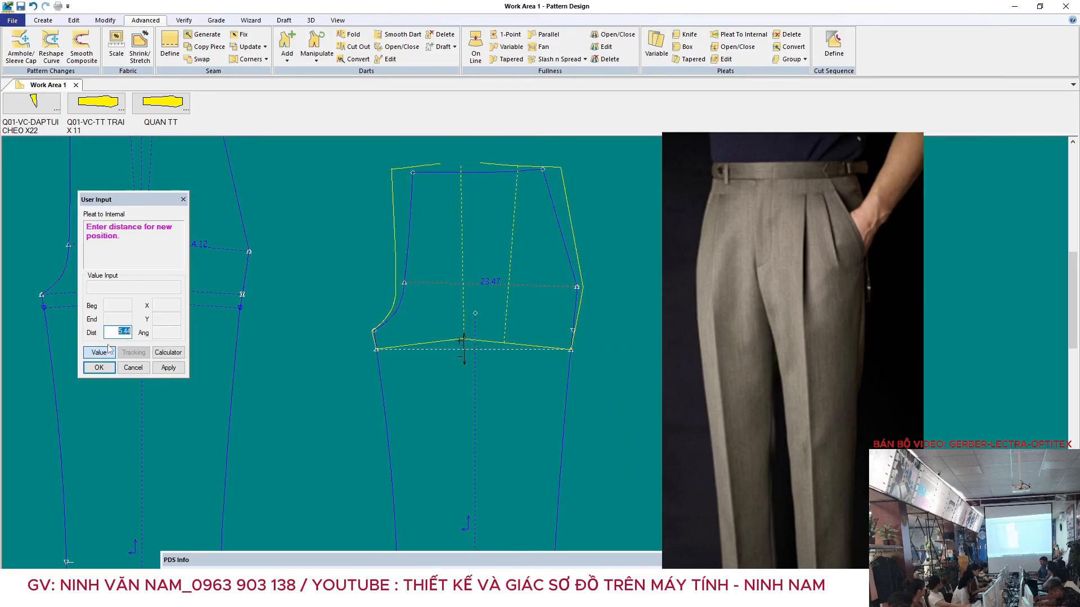
type("3")
key("Return")
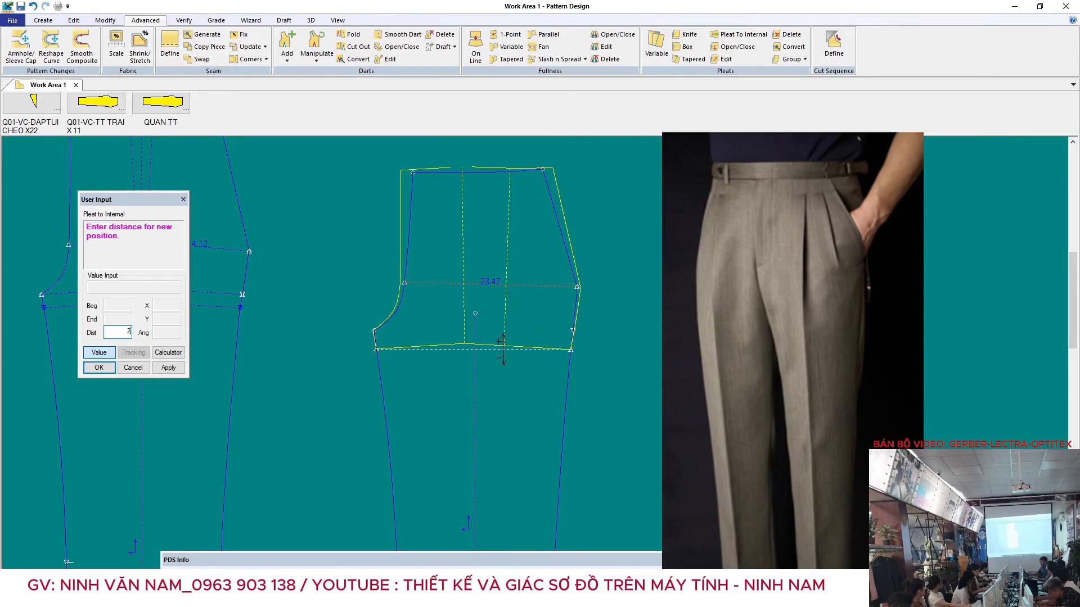
type("4")
key("Return")
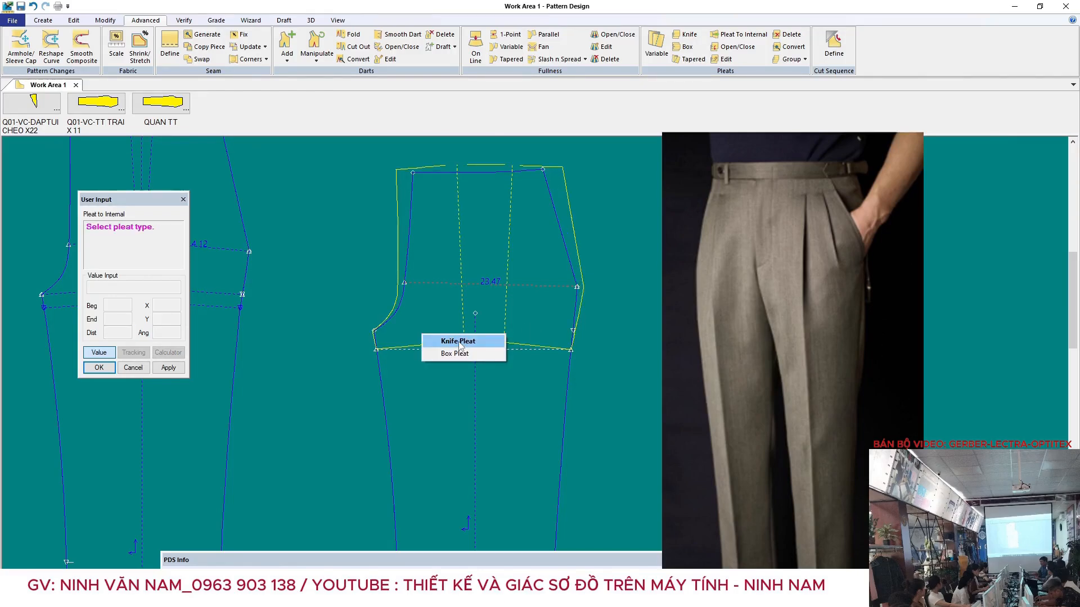
Choose Knife Pleat for both pleats, lay them toward the side seam, and finish the pleats
left_click(459, 342)
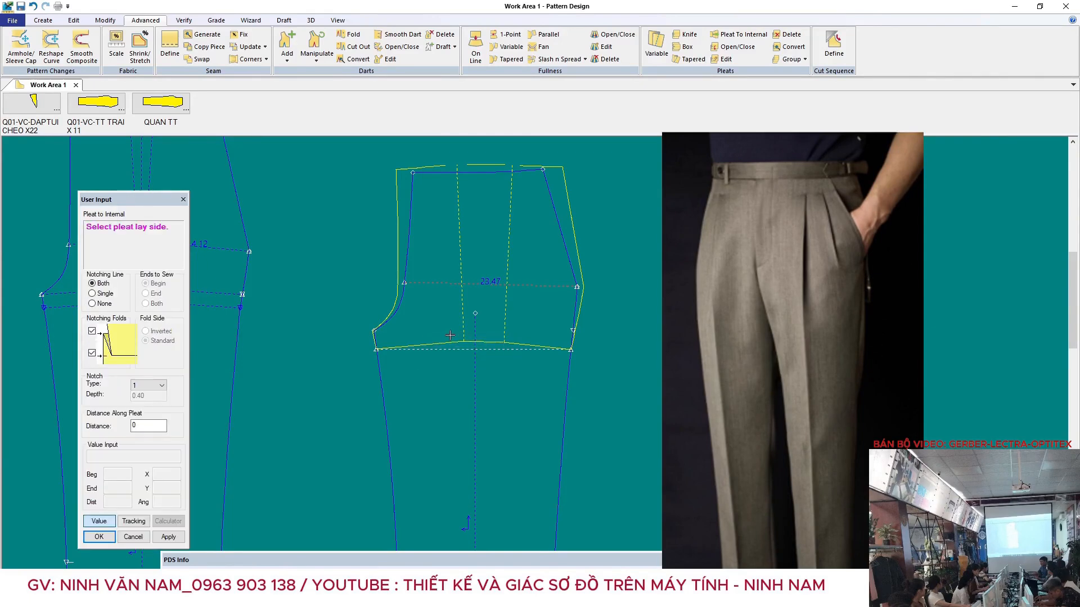
left_click(577, 238)
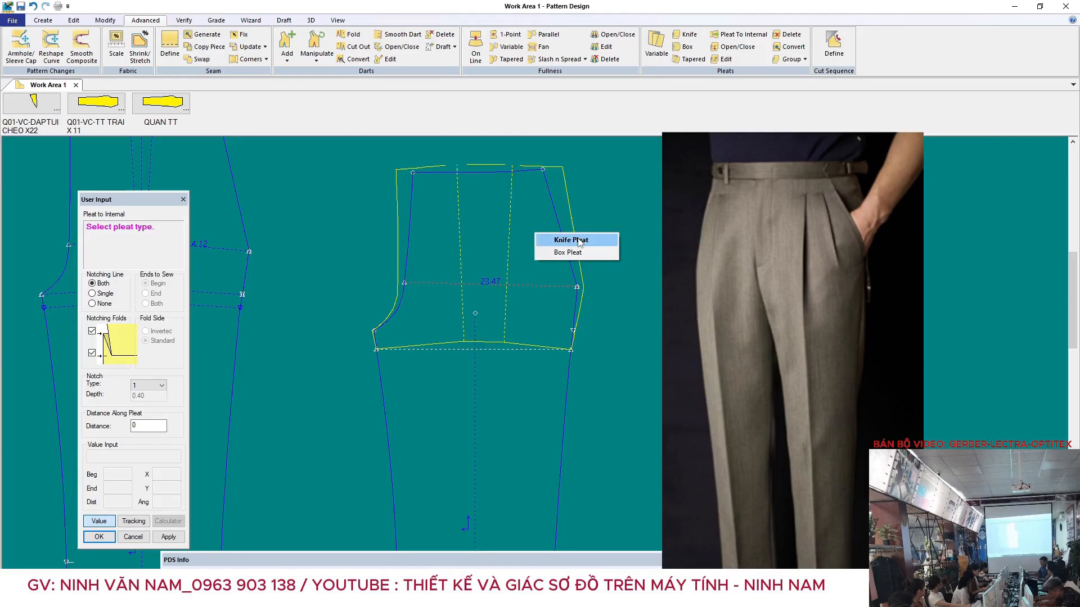
left_click(579, 240)
right_click(630, 212)
left_click(630, 212)
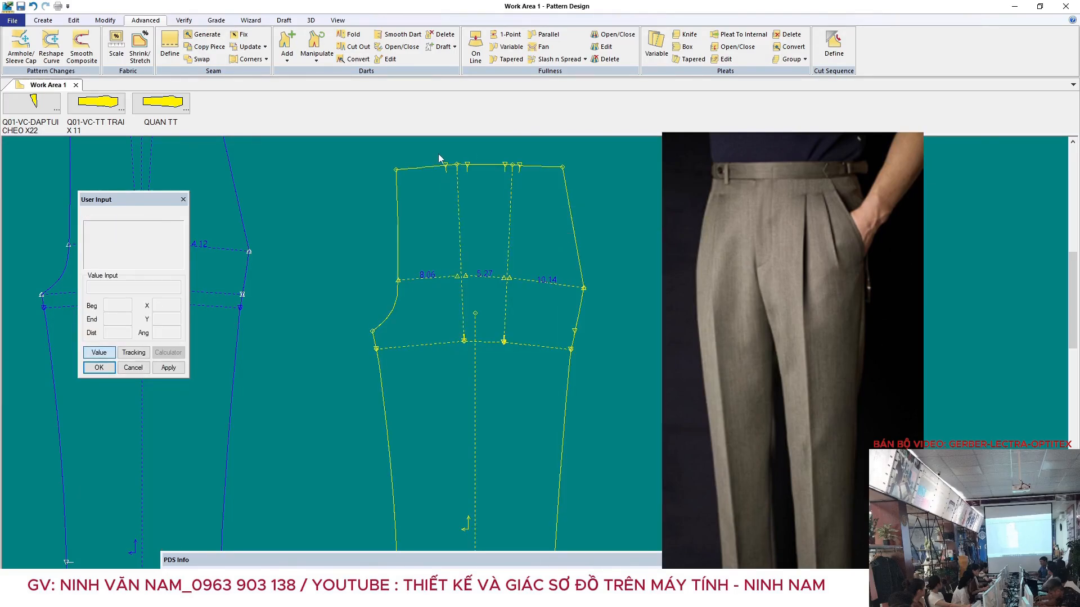
Draw 2-point lines joining the outer waist notches of the pleat nearer the front rise to that pleat's lower end
left_click(43, 20)
left_click(182, 42)
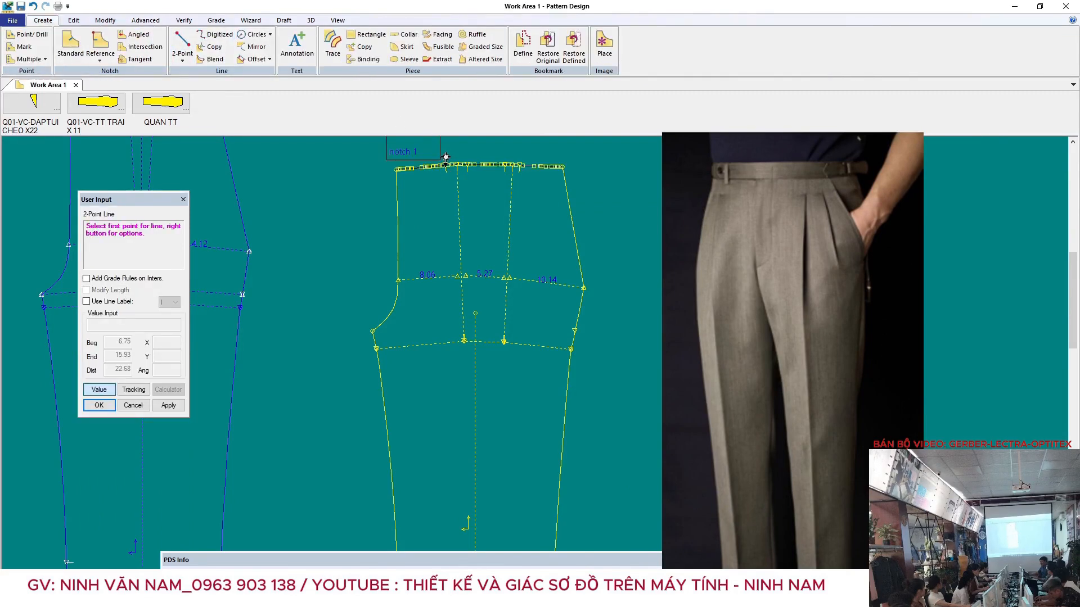
left_click(445, 157)
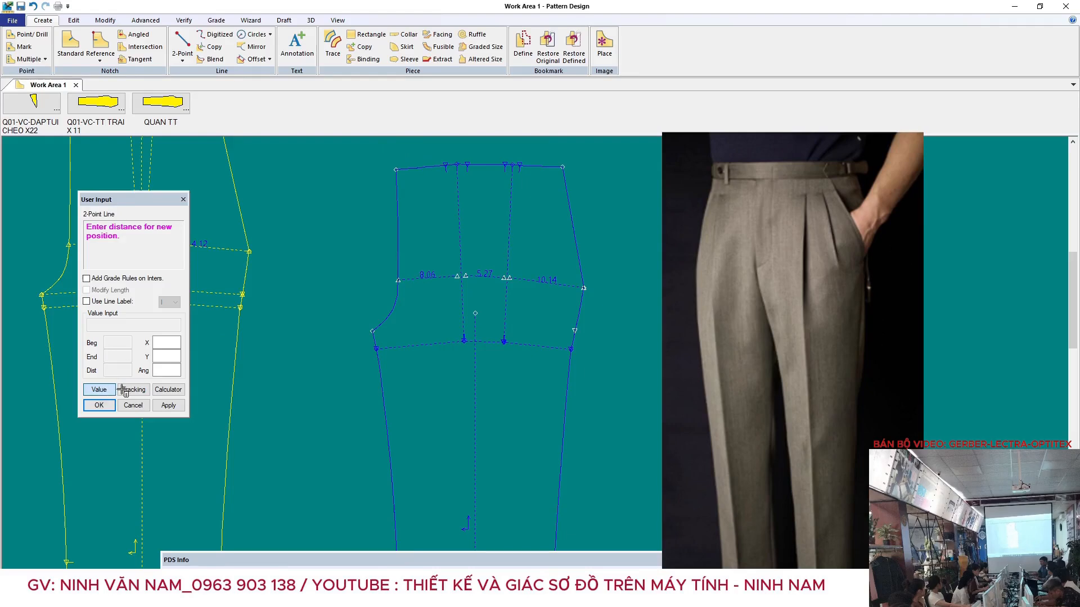
left_click(465, 338)
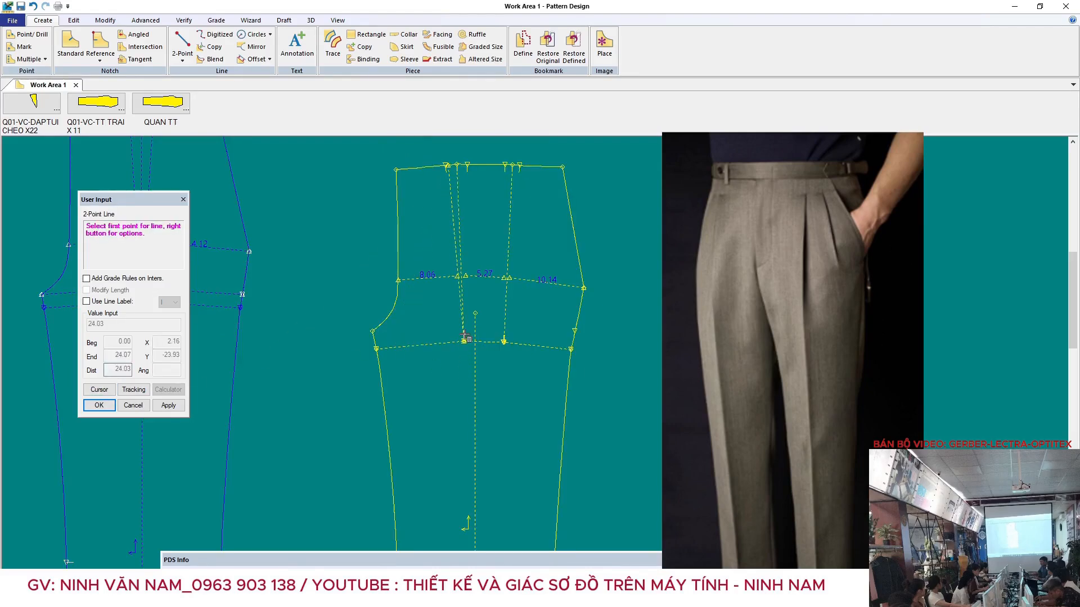
left_click(464, 340)
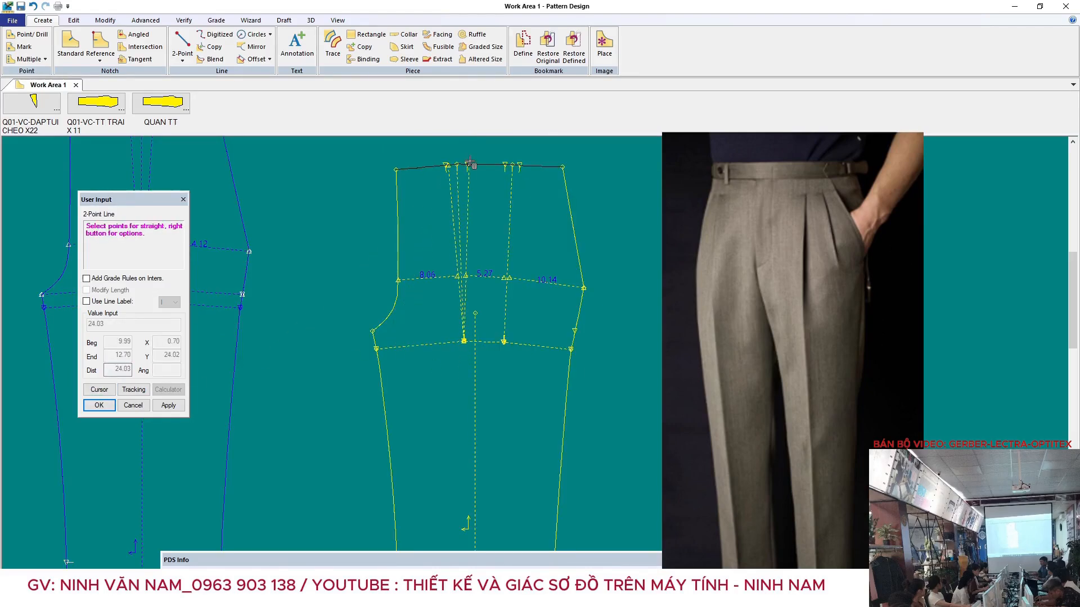
left_click(470, 164)
Draw 2-point lines joining the outer waist notches of the pleat nearer the side seam to that pleat's lower end
left_click(504, 162)
left_click(505, 341)
left_click(504, 341)
left_click(522, 165)
right_click(655, 197)
left_click(654, 196)
Reposition the two-pleat trouser piece beside the one-pleat piece
left_click(501, 266)
scroll(466, 221, "down", 2)
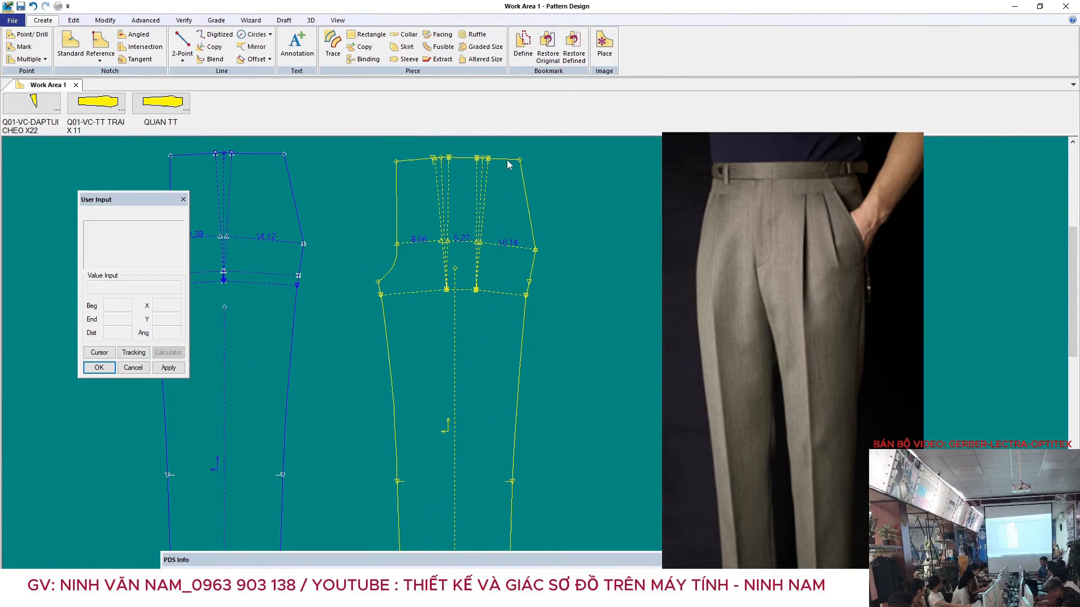
left_click(492, 249)
scroll(472, 236, "down", 2)
scroll(506, 253, "up", 1)
left_click(520, 288)
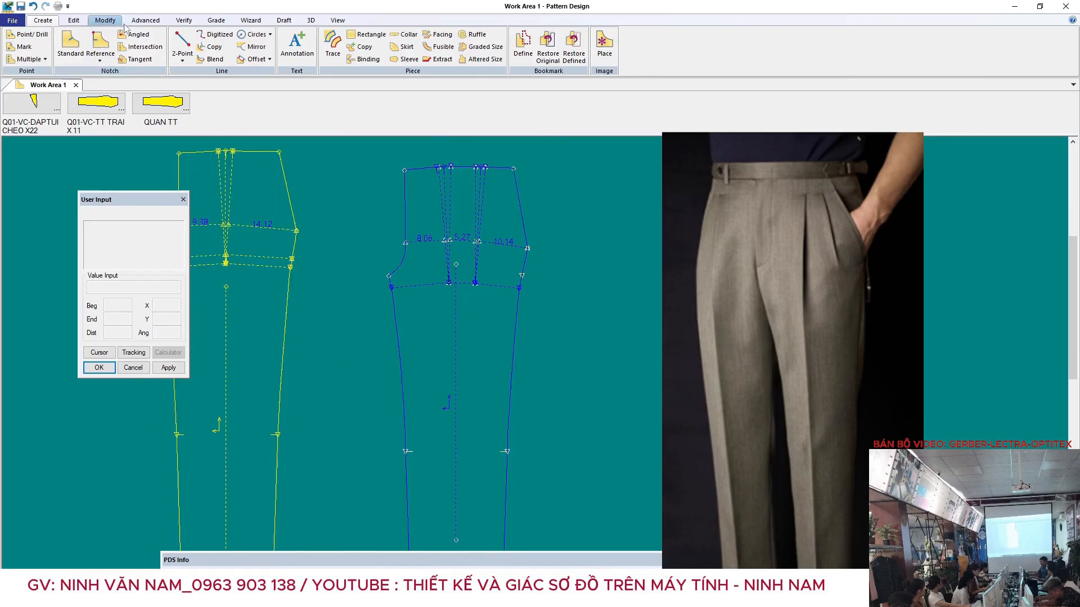
Smooth the two-pleat piece's side seam with Move Smooth, shifting the point at the pleat ending line slightly outward
left_click(105, 21)
left_click(78, 47)
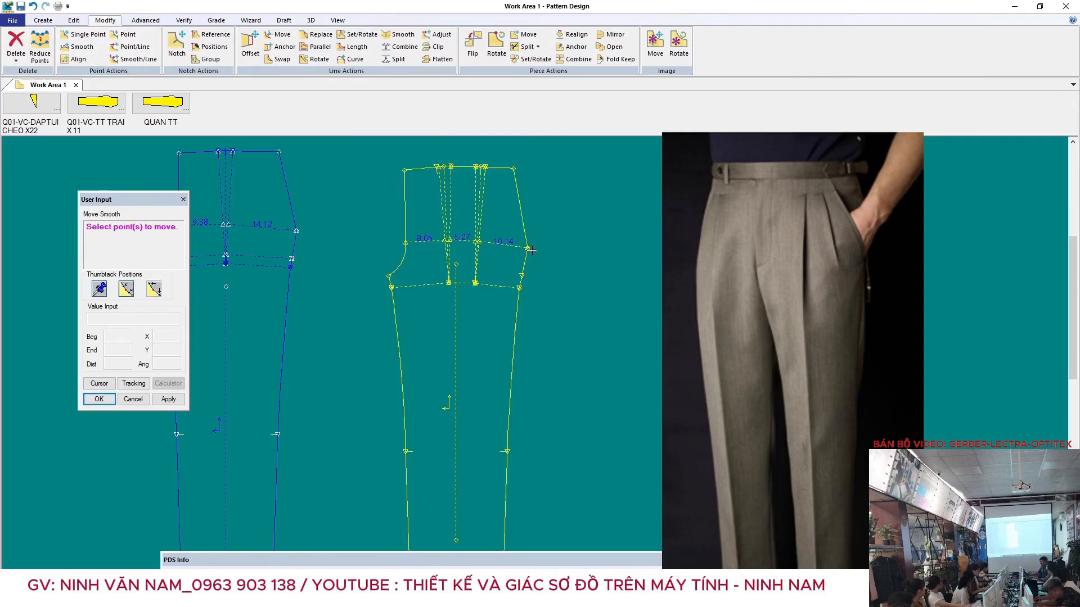
left_click(519, 288)
left_click(513, 388)
left_click(529, 246)
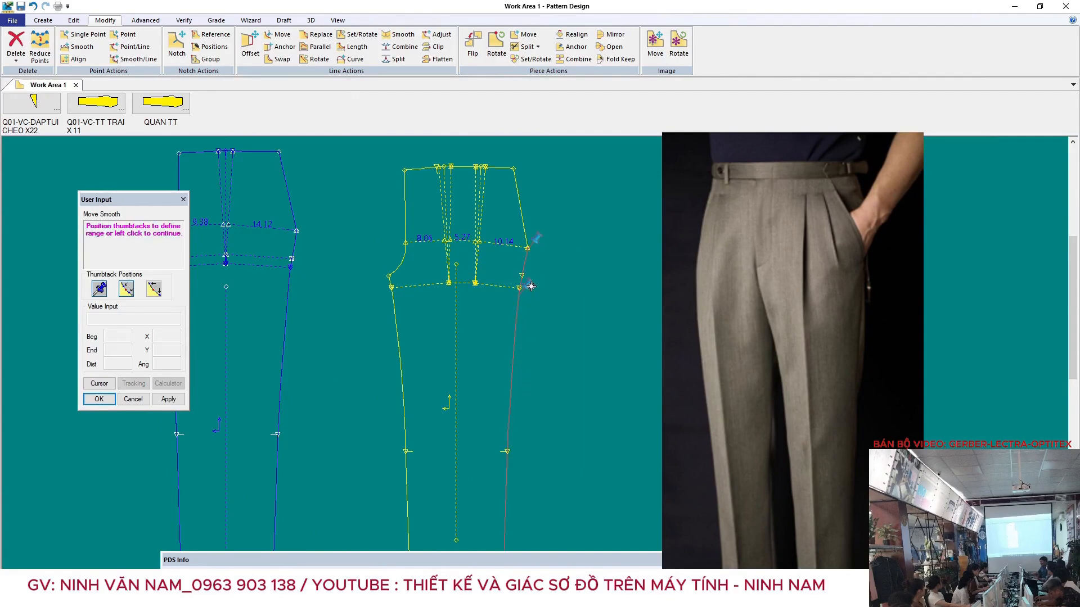
left_click(516, 288)
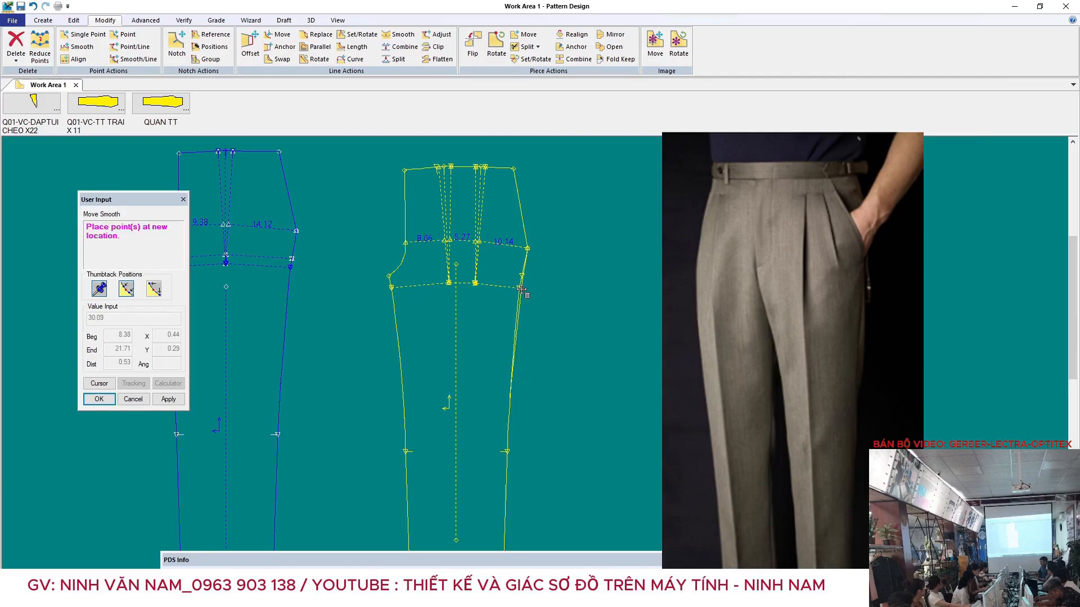
left_click(526, 294)
right_click(544, 247)
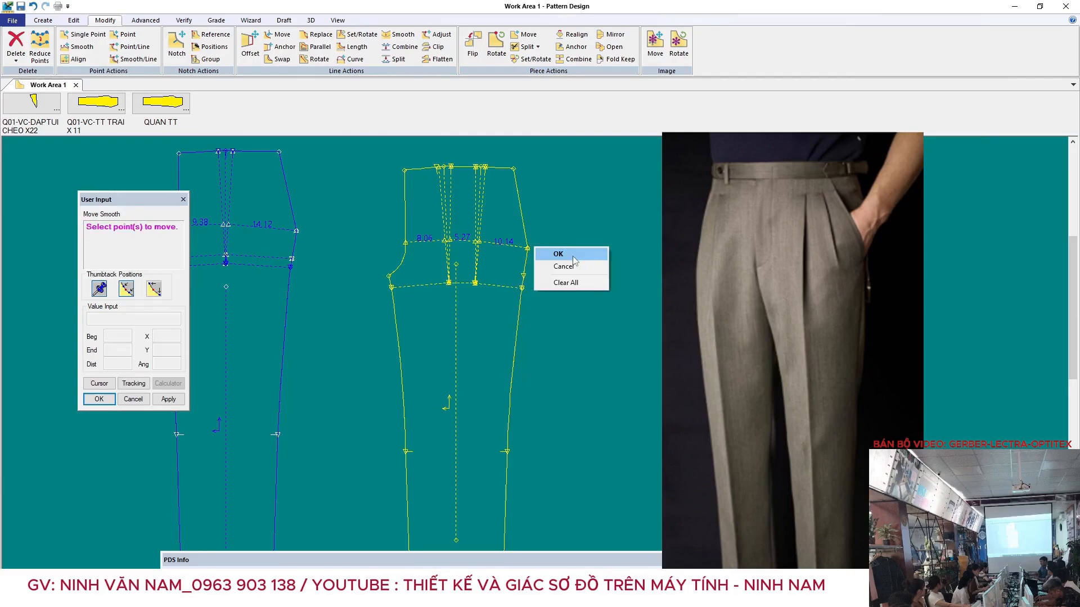
left_click(557, 251)
right_click(578, 224)
right_click(539, 220)
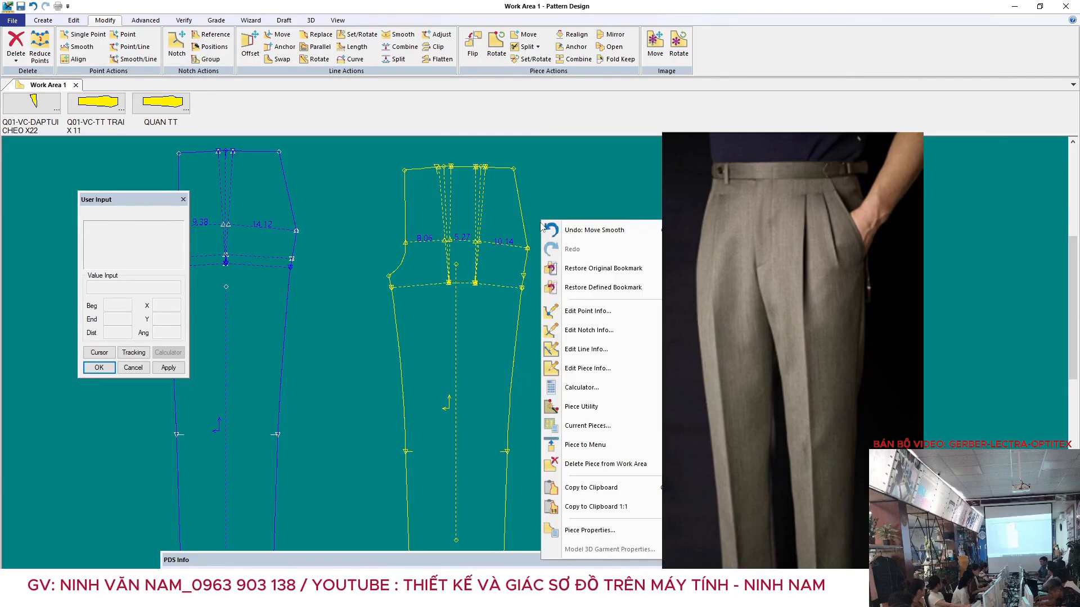
Place the two-pleat trouser piece nearly level with the one-pleat piece
left_click(496, 223)
left_click(509, 215)
scroll(497, 264, "down", 2)
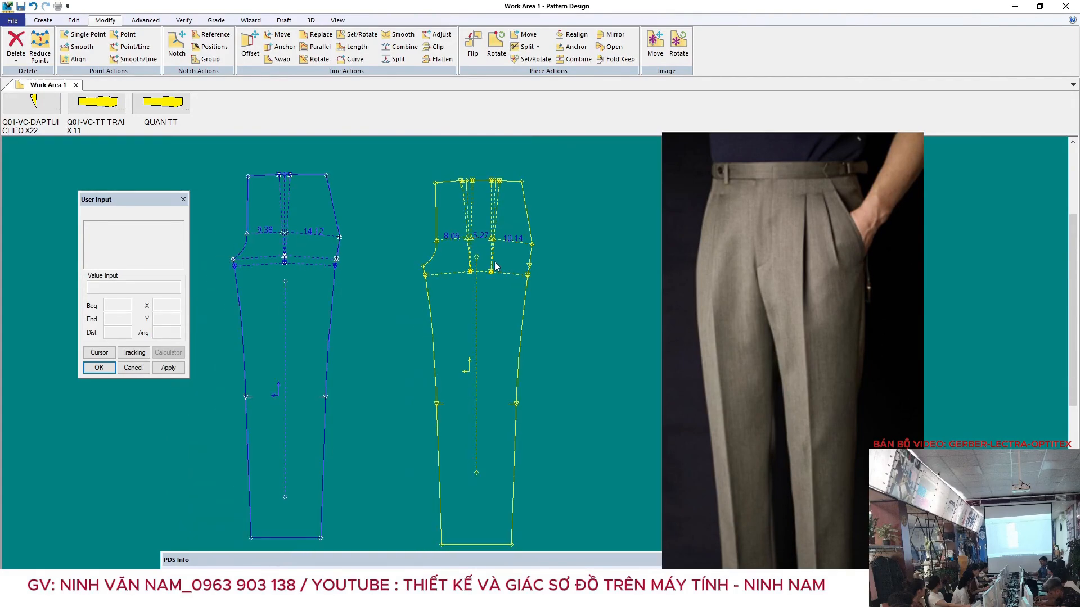
Save the one-pleat and two-pleat trouser pieces
key("ctrl+s")
left_click(489, 309)
left_click(318, 312)
key("Return")
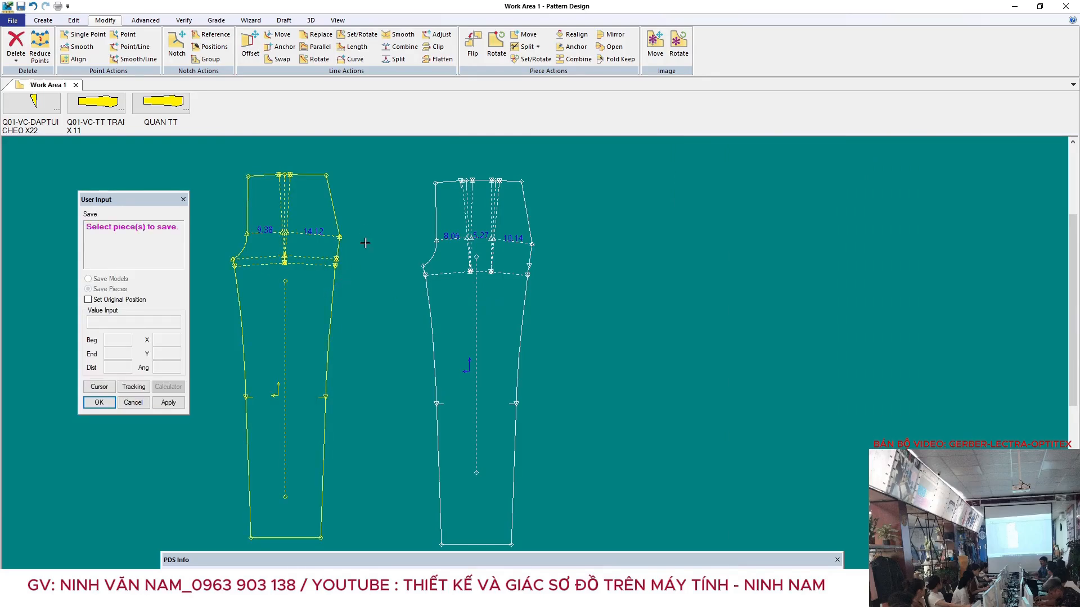
right_click(376, 196)
left_click(376, 197)
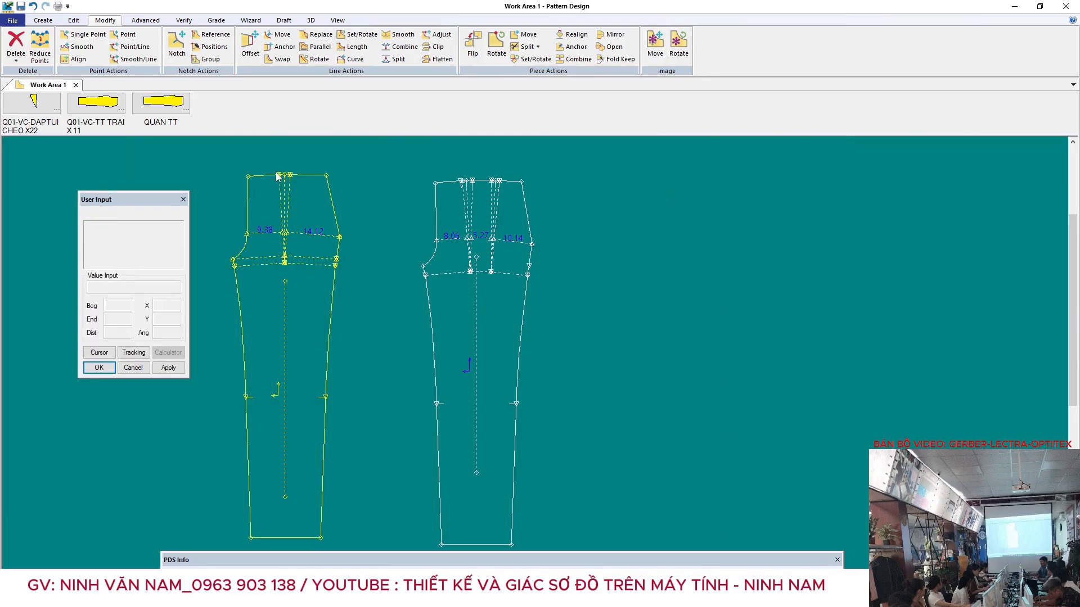